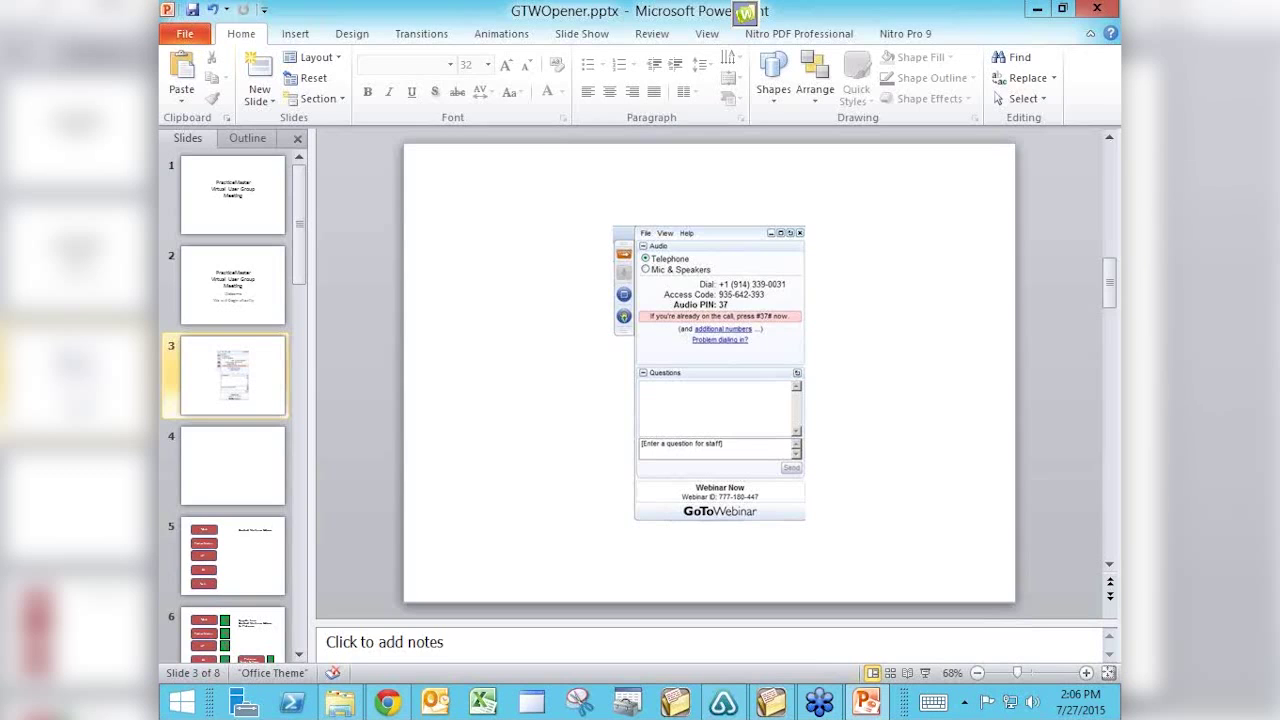
Close the GTWOpener.pptx presentation window.
{"action": "key", "text": "alt+F4"}
Discard the PowerPoint changes, switch to PracticeMaster and select the workers' compensation client.
{"action": "key", "text": "n"}
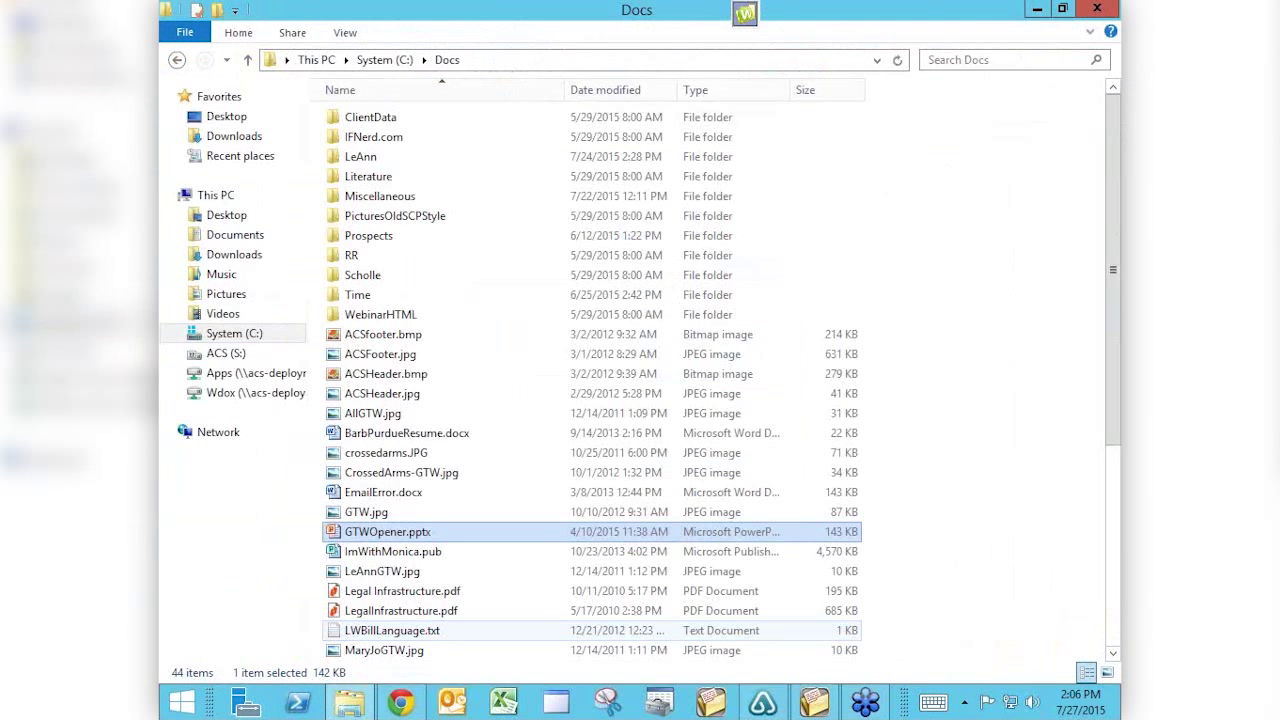
{"action": "key", "text": "alt+Tab"}
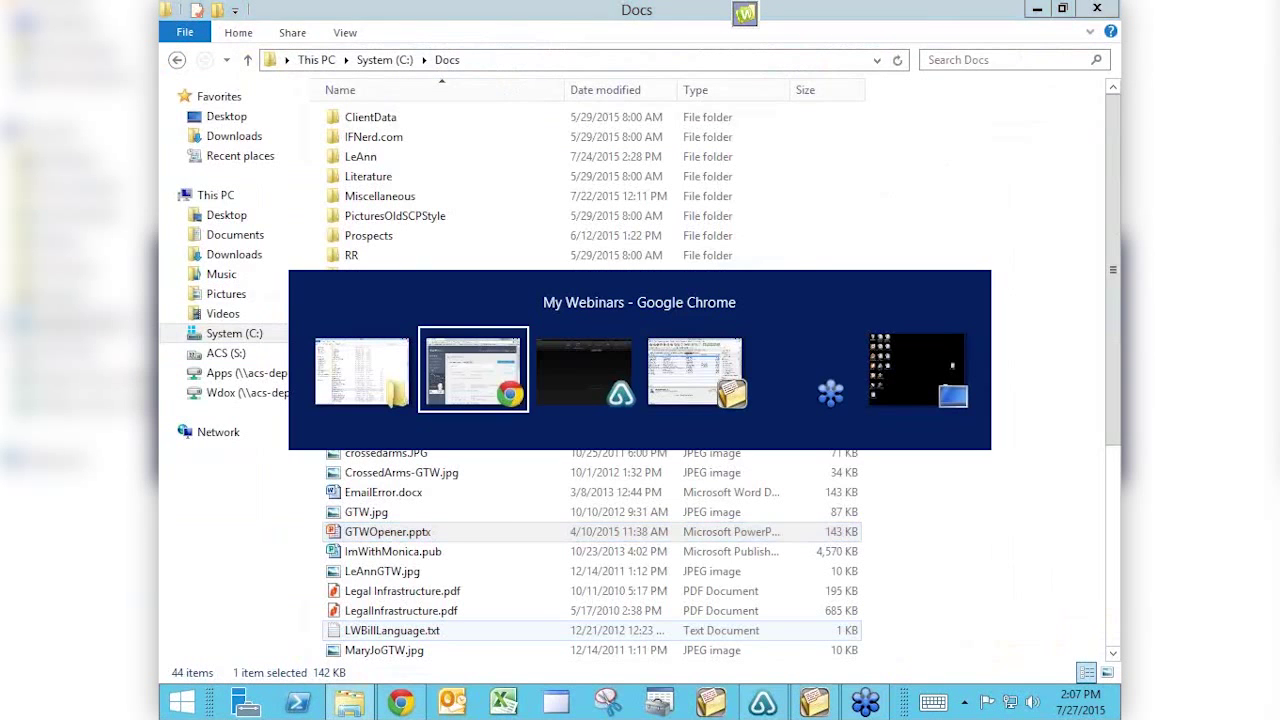
{"action": "key", "text": "alt+Tab"}
{"action": "key", "text": "alt+Tab"}
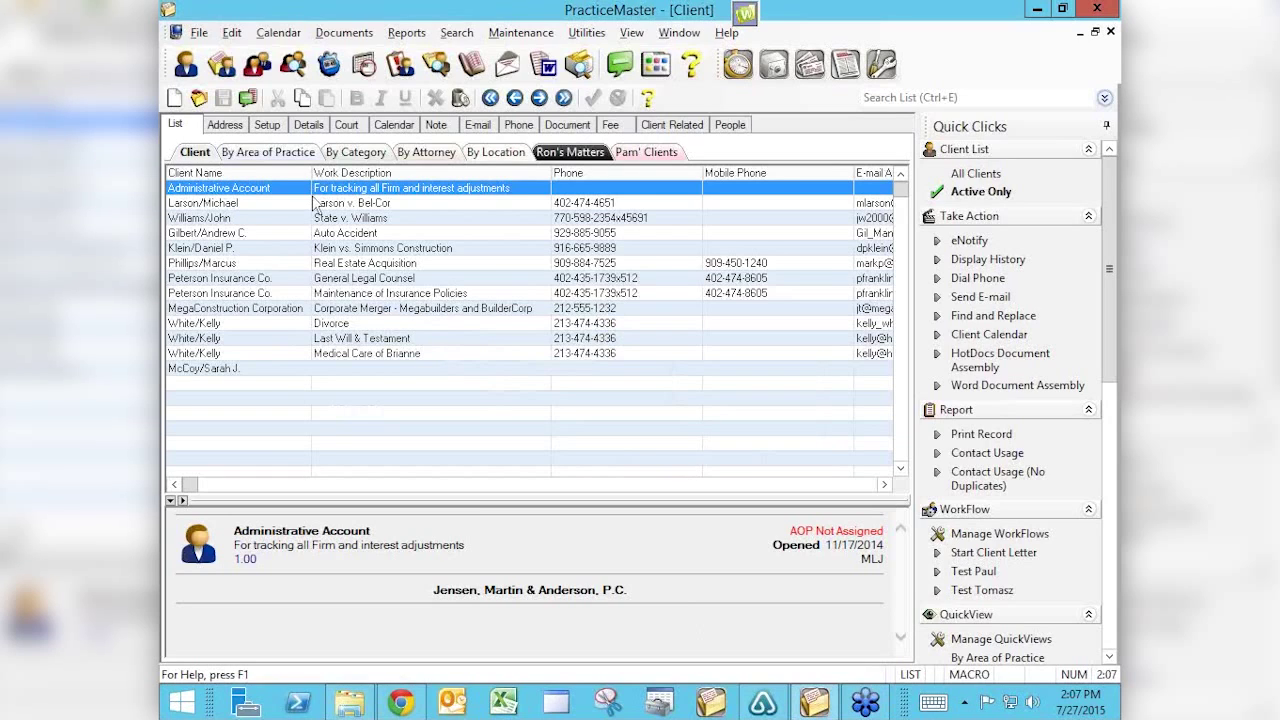
{"action": "left_click", "coordinate": [228, 204]}
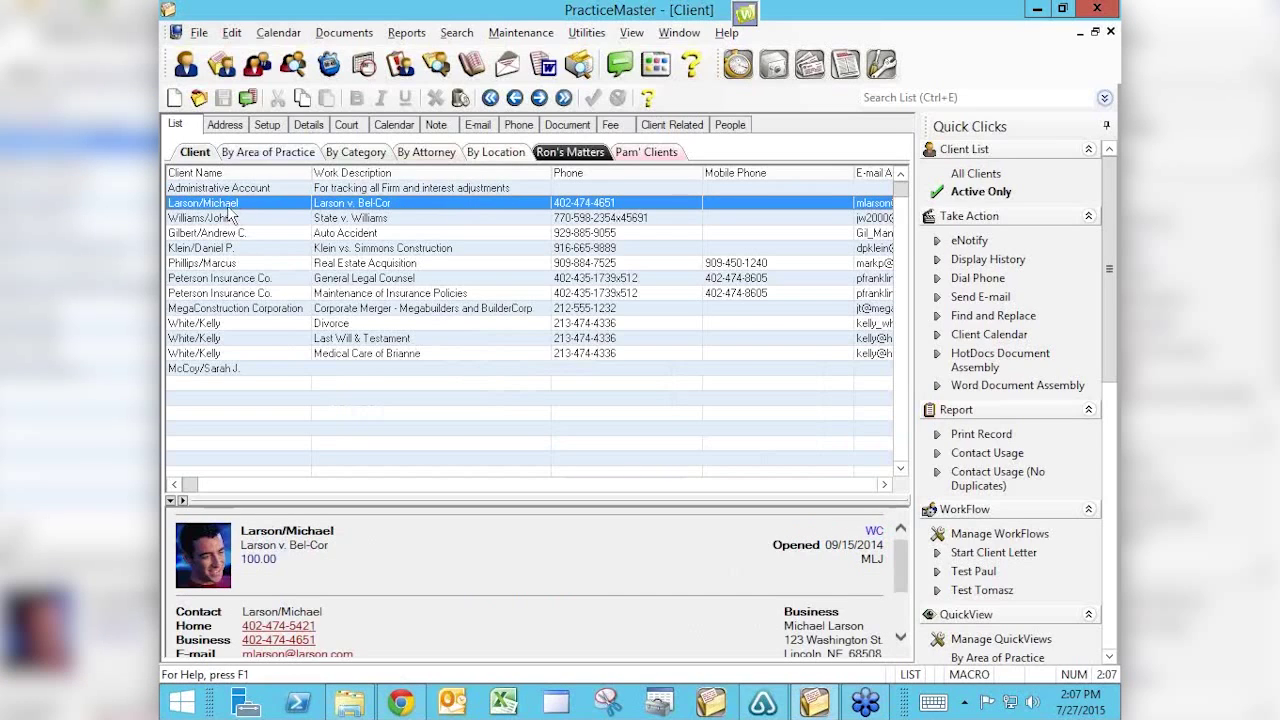
Review the client's Address, Setup, Details and Court tabs, then its related people.
{"action": "left_click", "coordinate": [229, 130]}
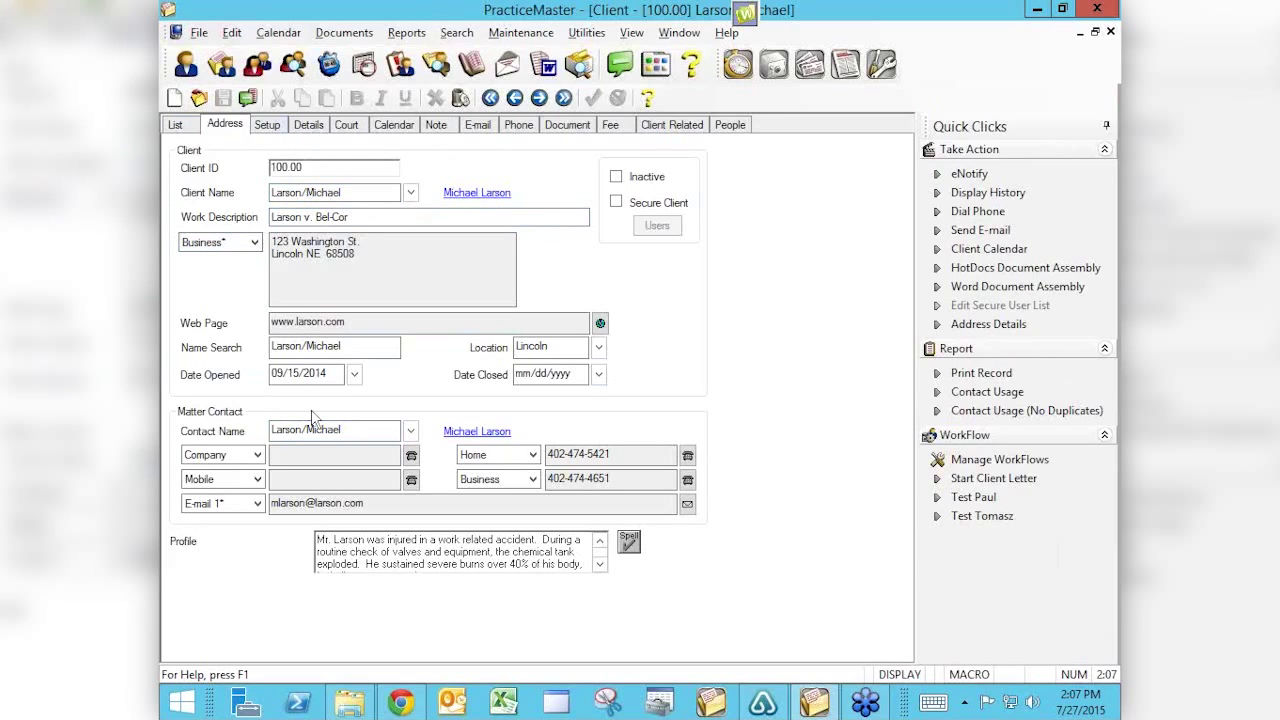
{"action": "left_click", "coordinate": [262, 129]}
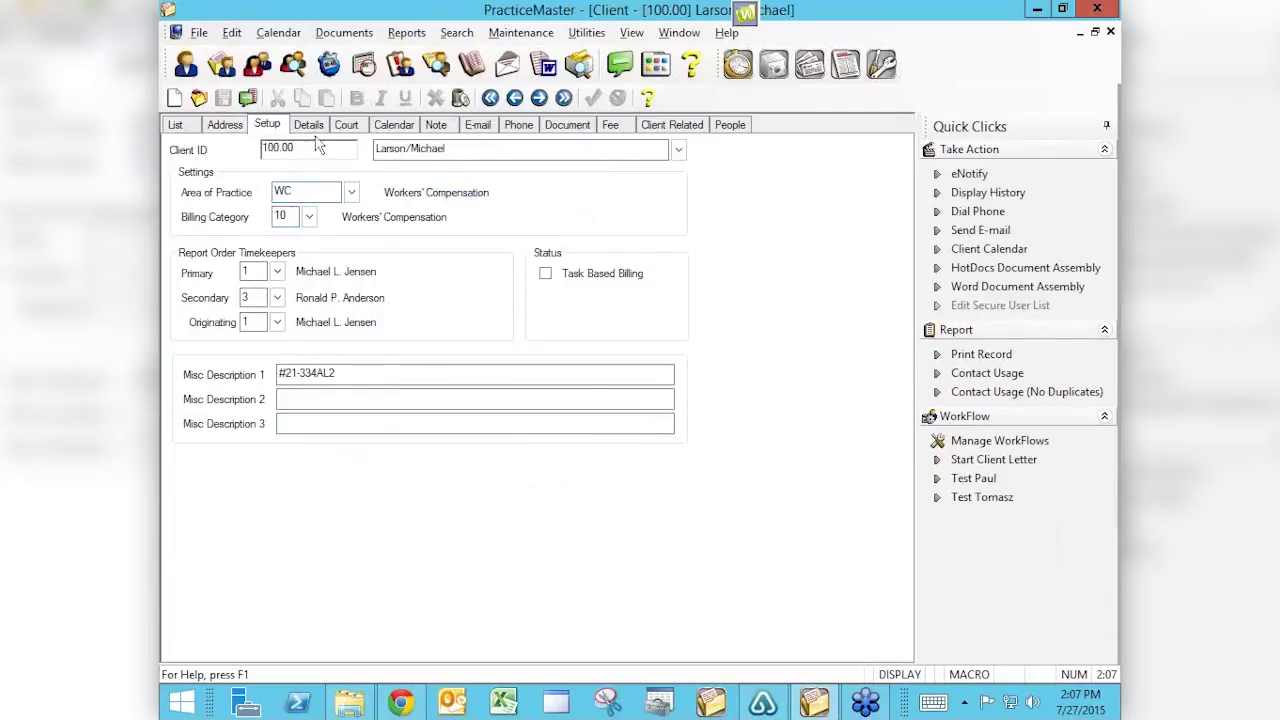
{"action": "left_click", "coordinate": [308, 125]}
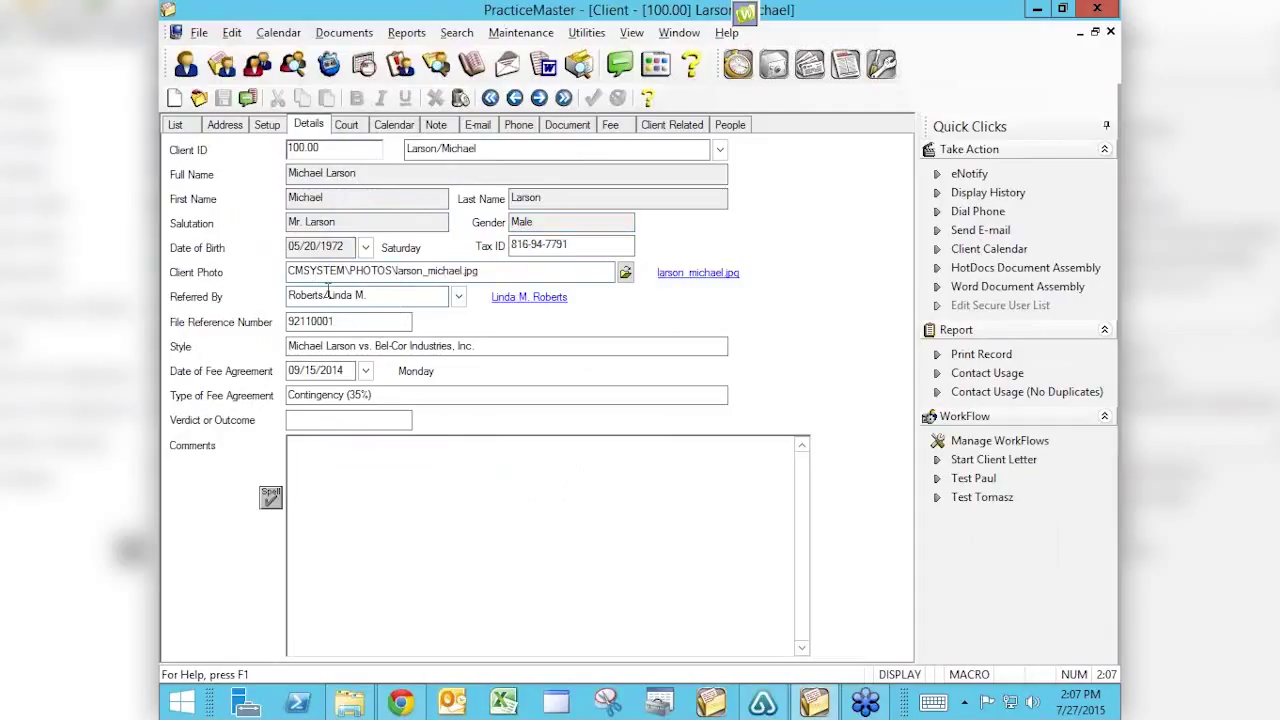
{"action": "left_click", "coordinate": [346, 125]}
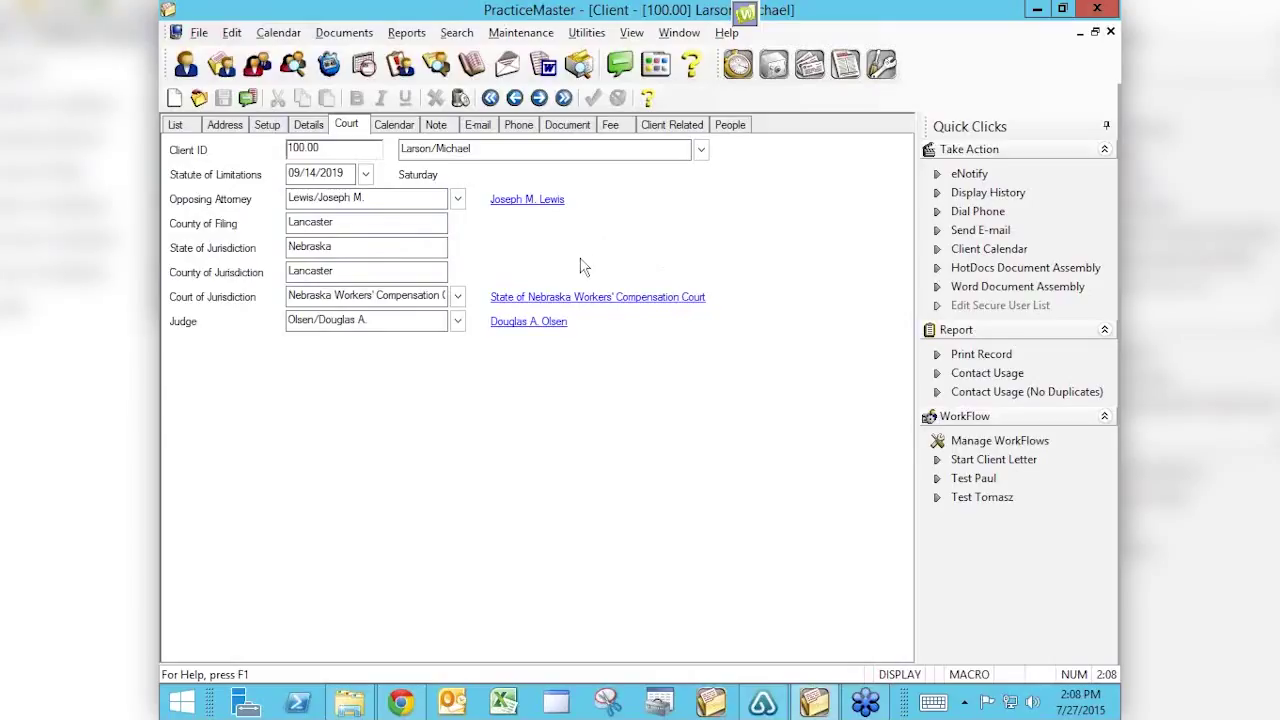
{"action": "left_click", "coordinate": [731, 126]}
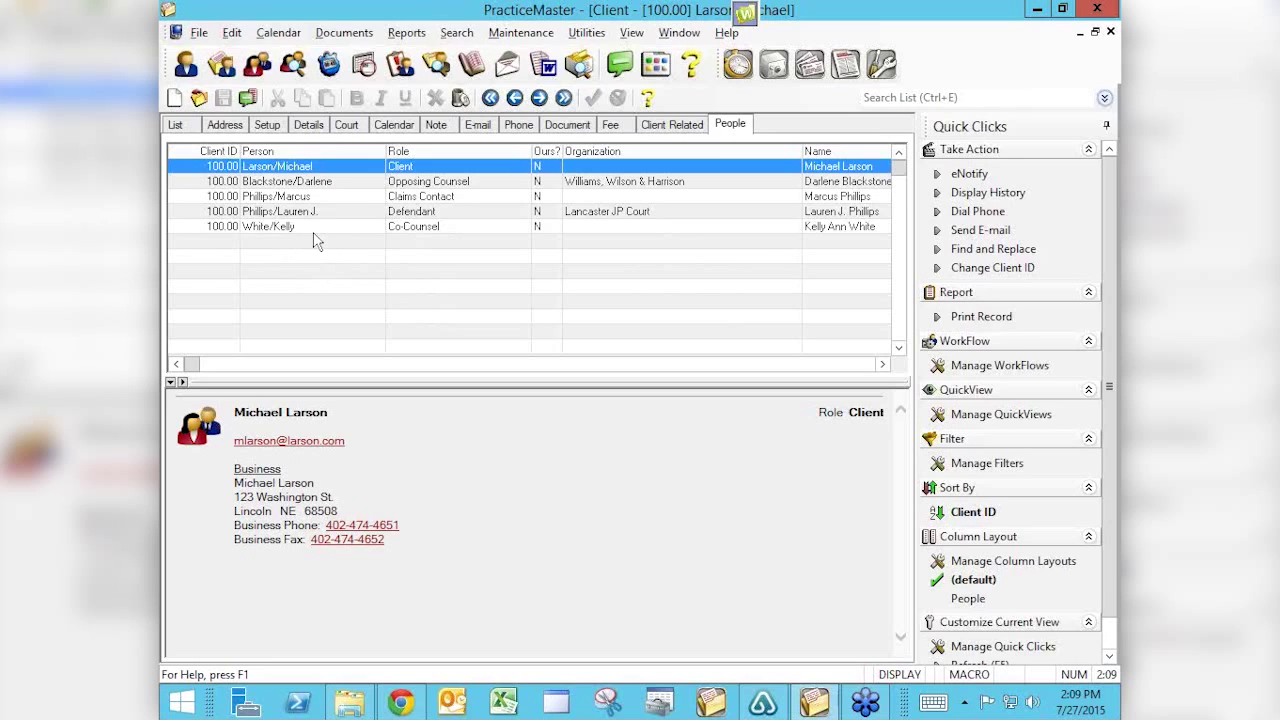
Start a new related-person record for client 100.00.
{"action": "left_click", "coordinate": [176, 100]}
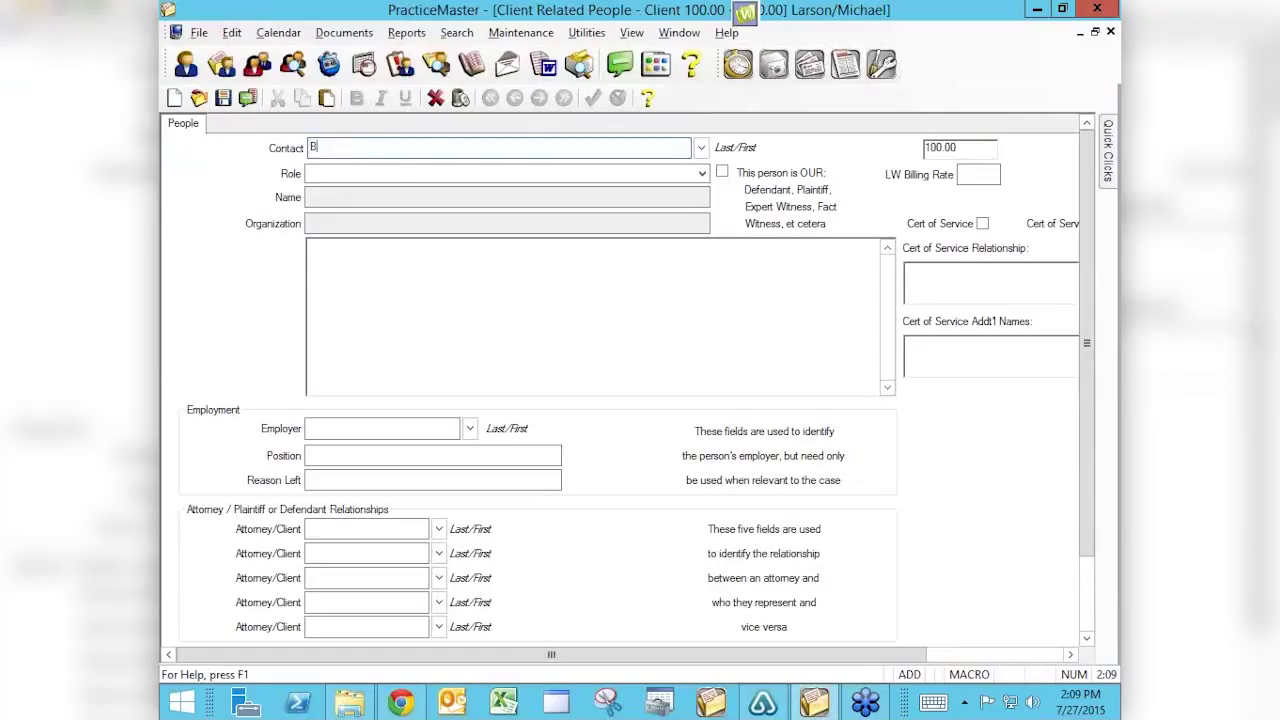
Enter the new person's last and first name as the contact and look it up.
{"action": "key", "text": "Tab"}
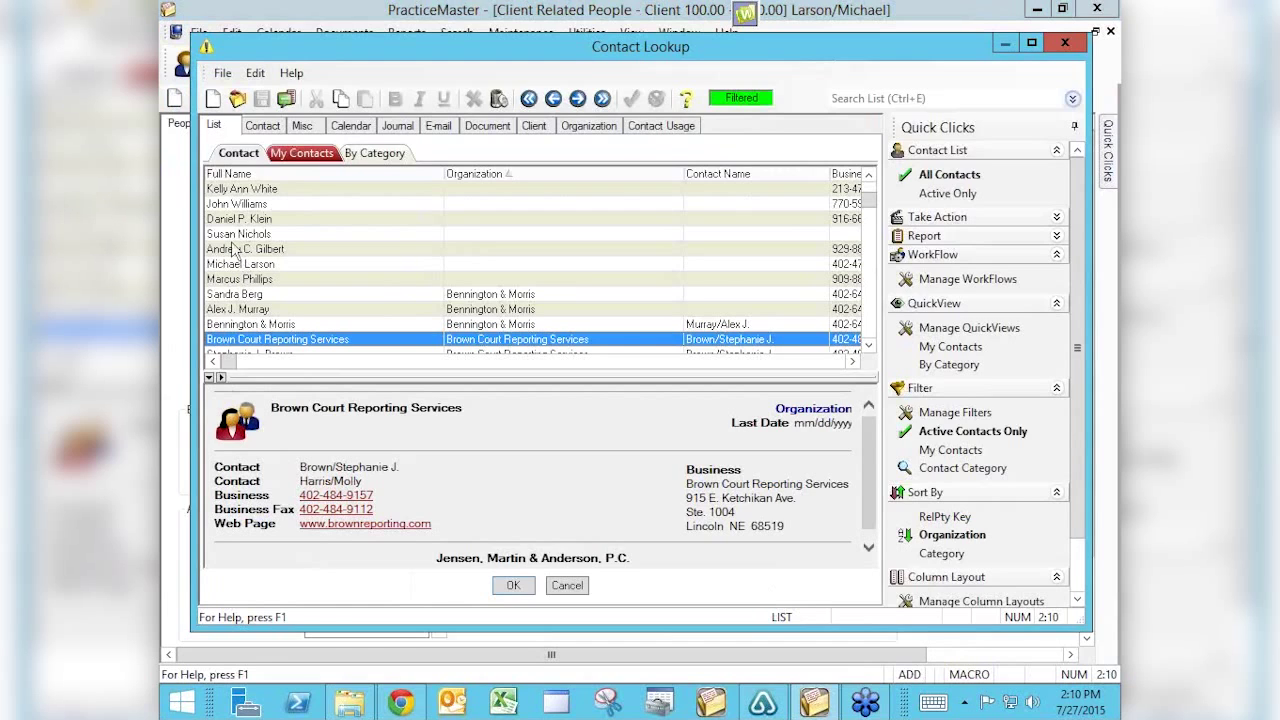
Create and save a new individual contact with its Contact ID, then close Contact Lookup.
{"action": "left_click", "coordinate": [213, 98]}
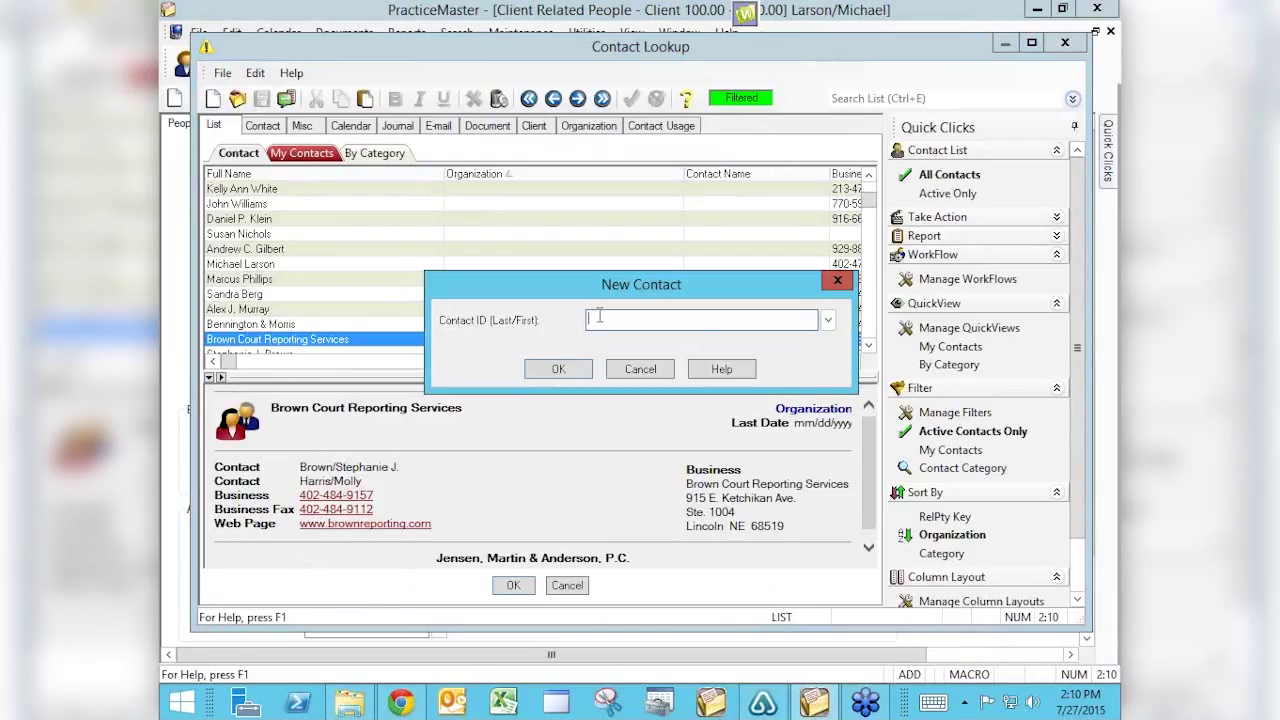
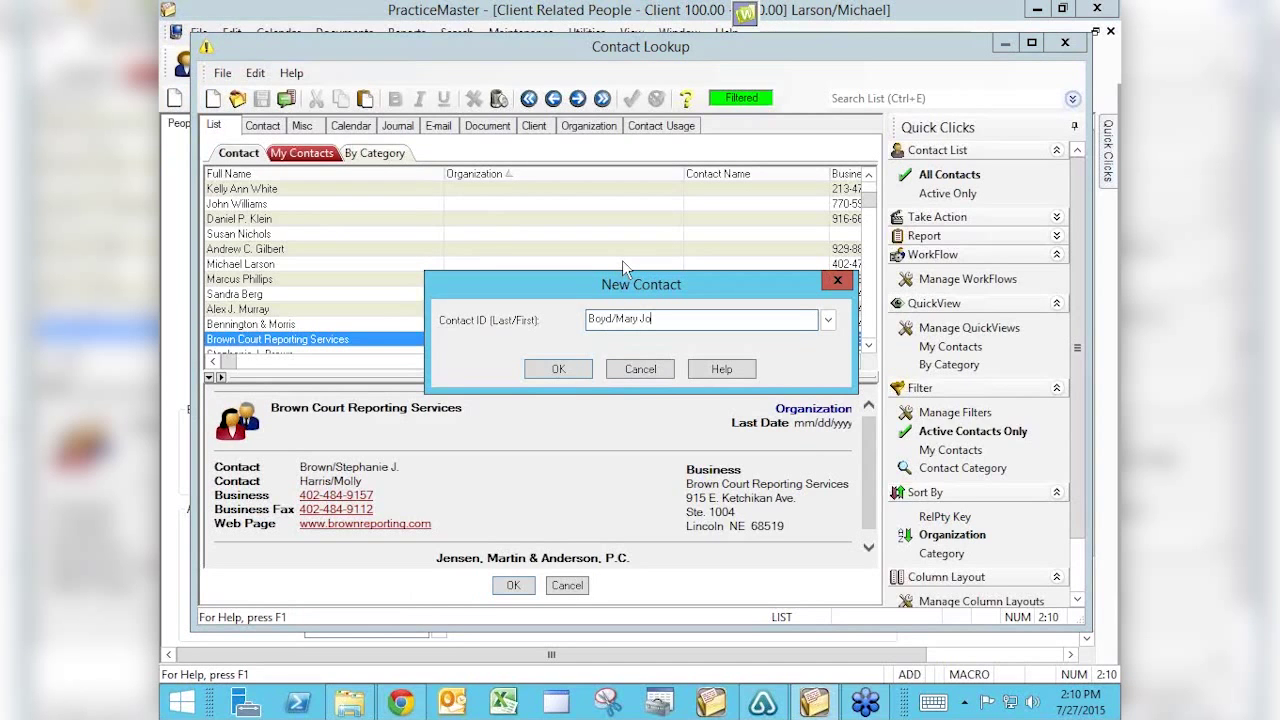
{"action": "left_click", "coordinate": [563, 368]}
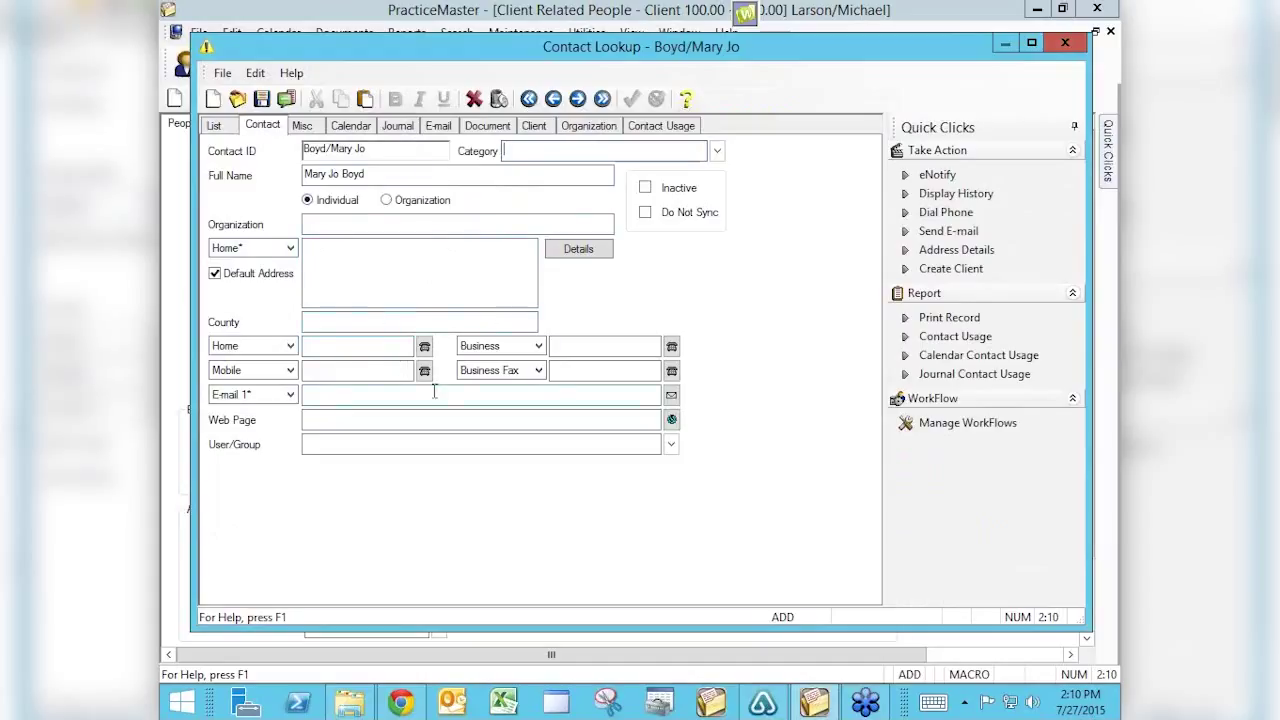
{"action": "left_click", "coordinate": [261, 98]}
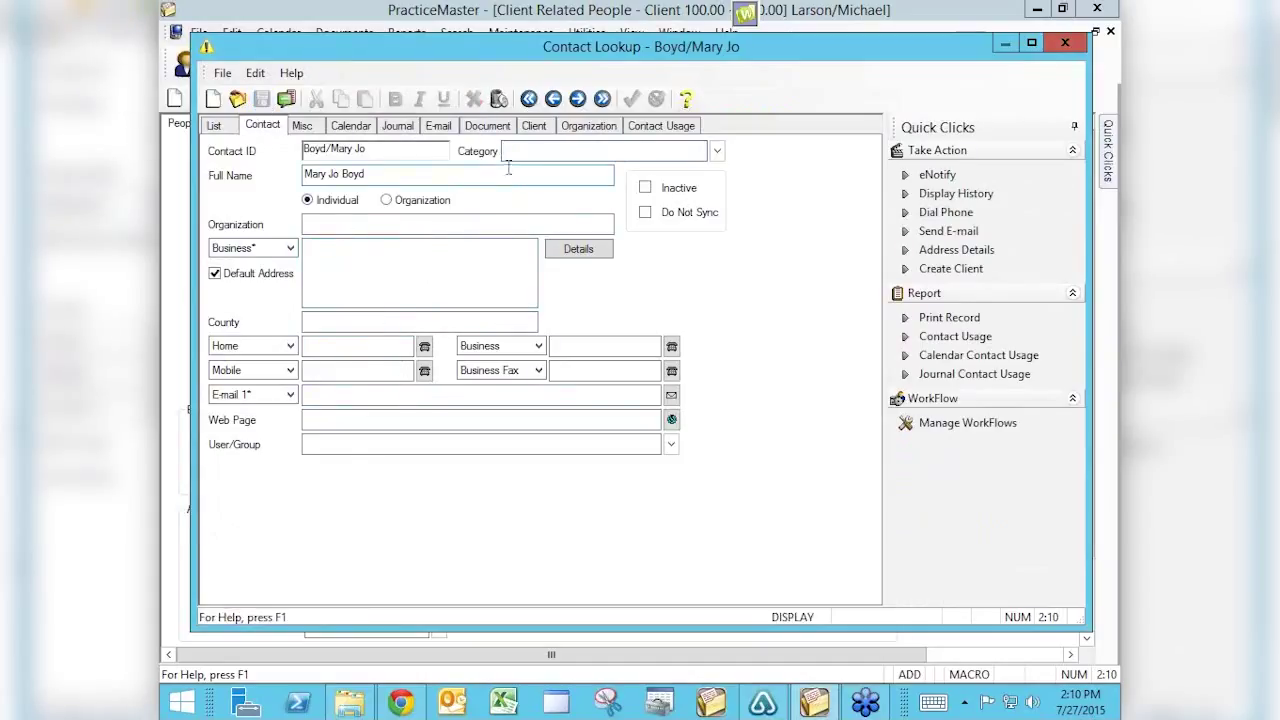
{"action": "left_click", "coordinate": [1065, 42]}
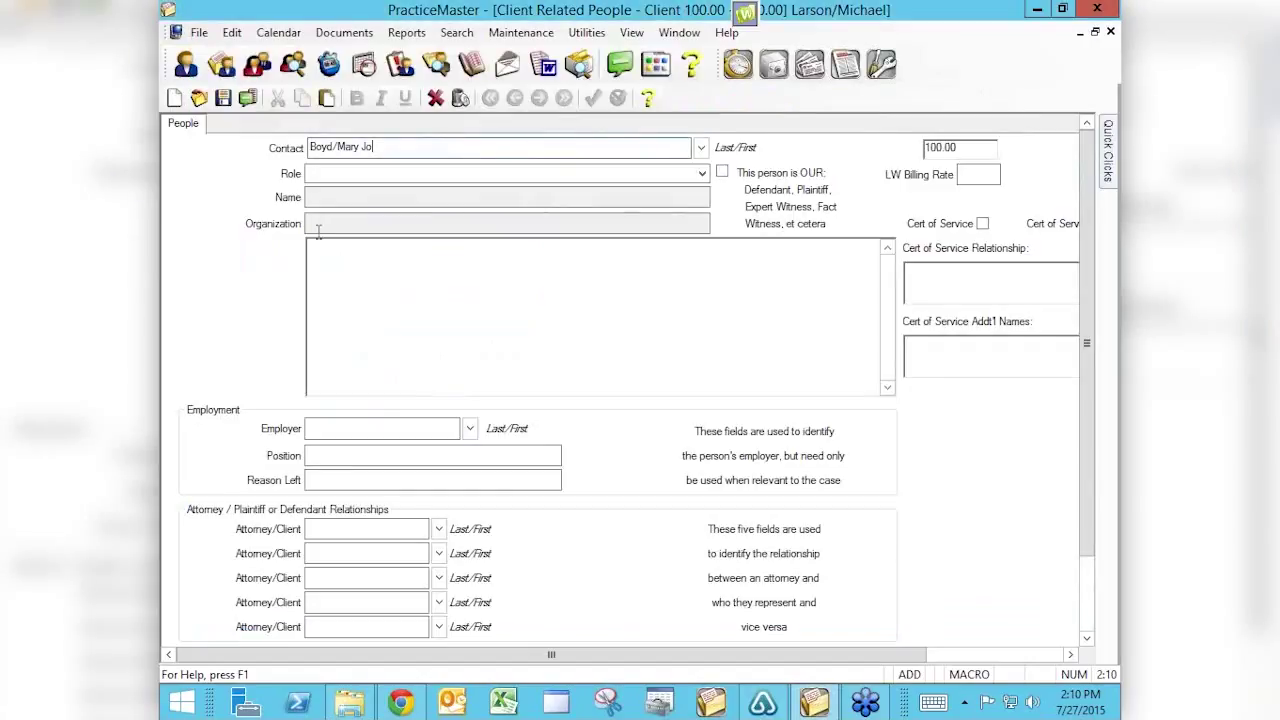
Commit the contact so its name fills in, and assign the role Guardian.
{"action": "left_click", "coordinate": [372, 176]}
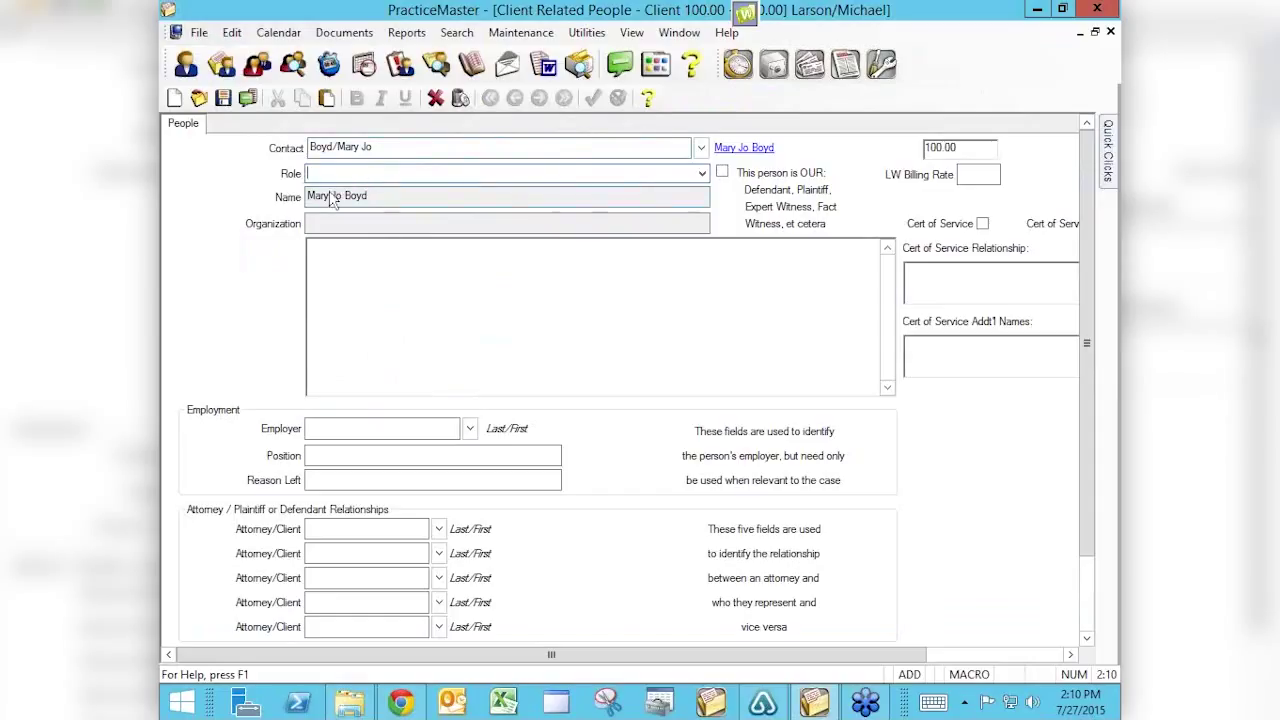
{"action": "left_click", "coordinate": [702, 174]}
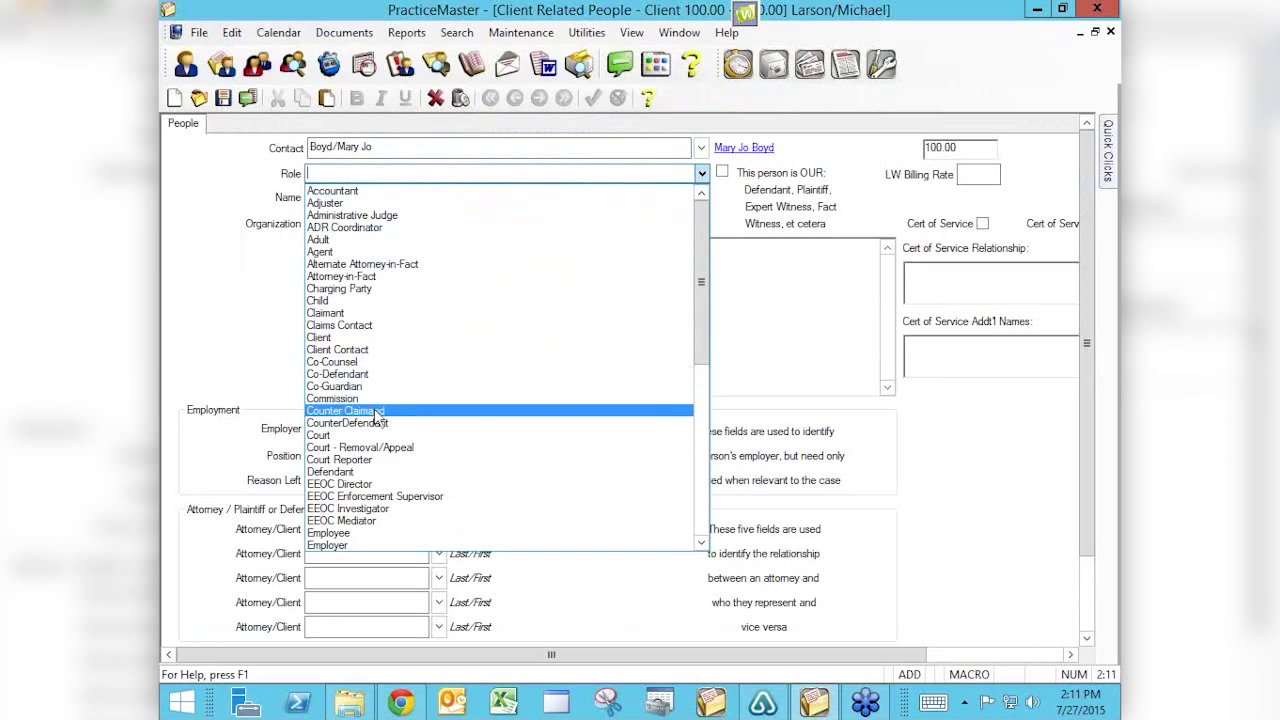
{"action": "scroll", "coordinate": [417, 477], "scroll_direction": "down", "scroll_amount": 1}
{"action": "scroll", "coordinate": [417, 477], "scroll_direction": "down", "scroll_amount": 3}
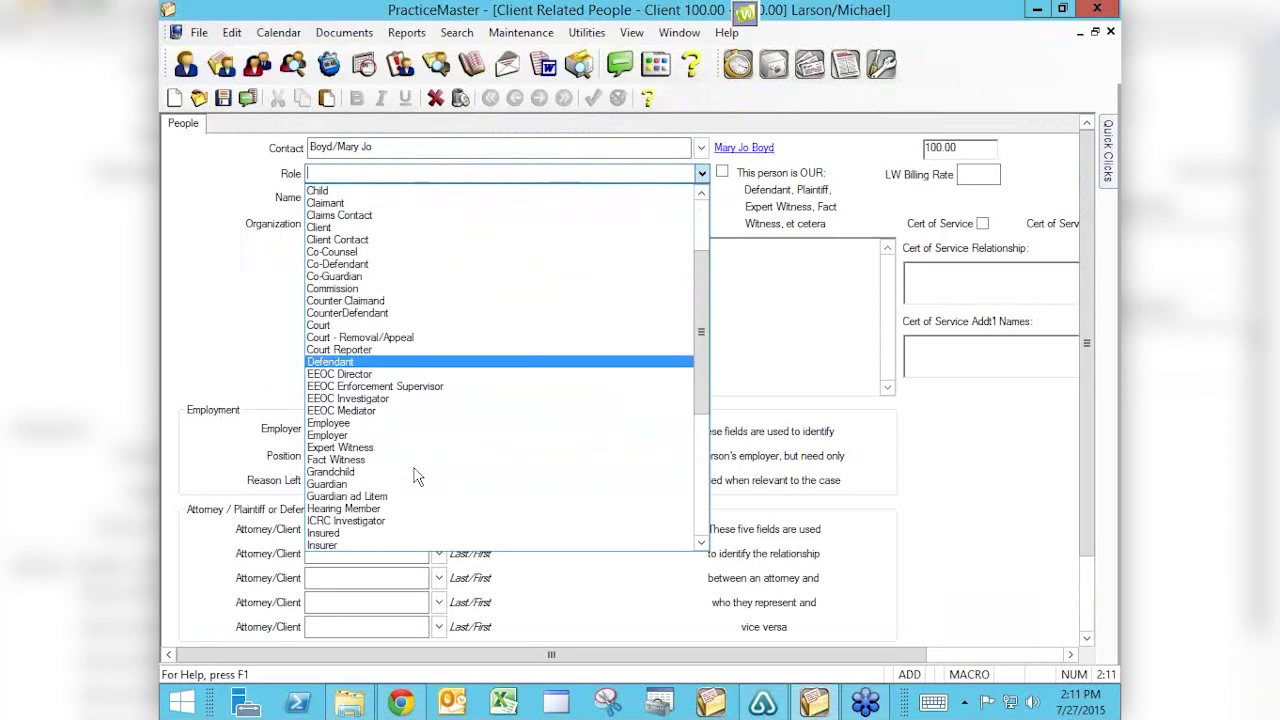
{"action": "scroll", "coordinate": [417, 477], "scroll_direction": "down", "scroll_amount": 4}
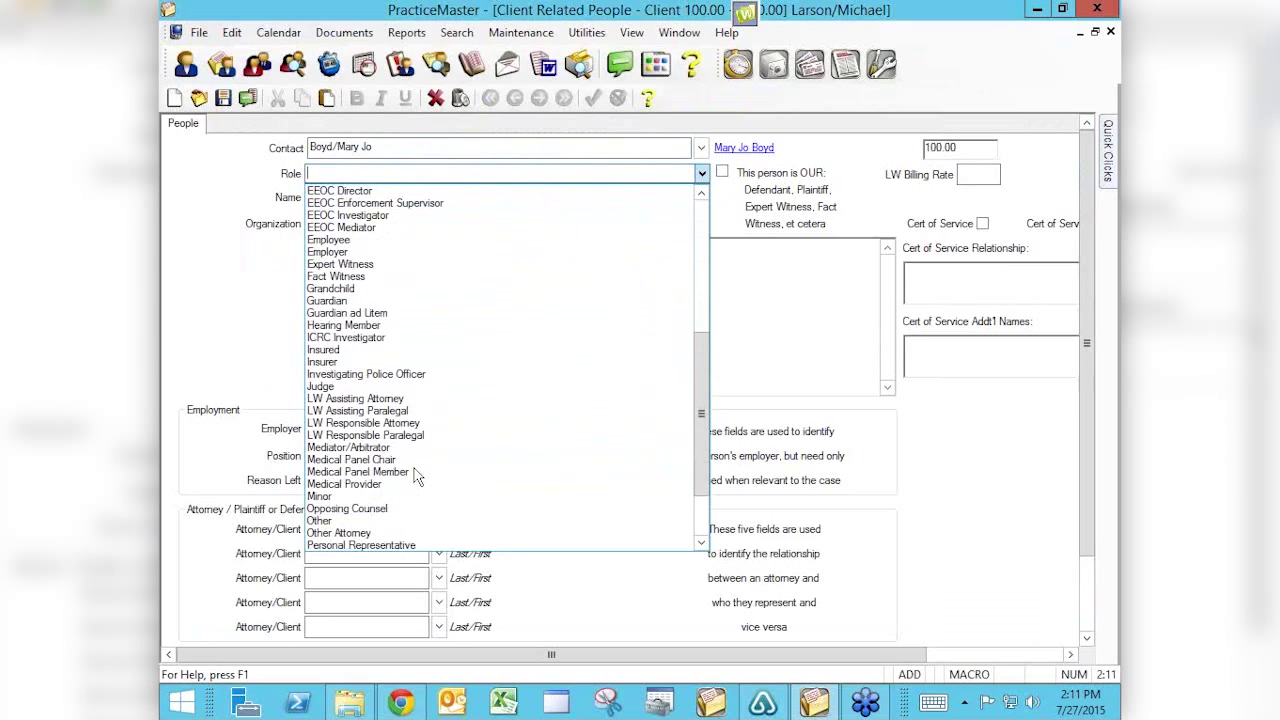
{"action": "scroll", "coordinate": [417, 477], "scroll_direction": "down", "scroll_amount": 3}
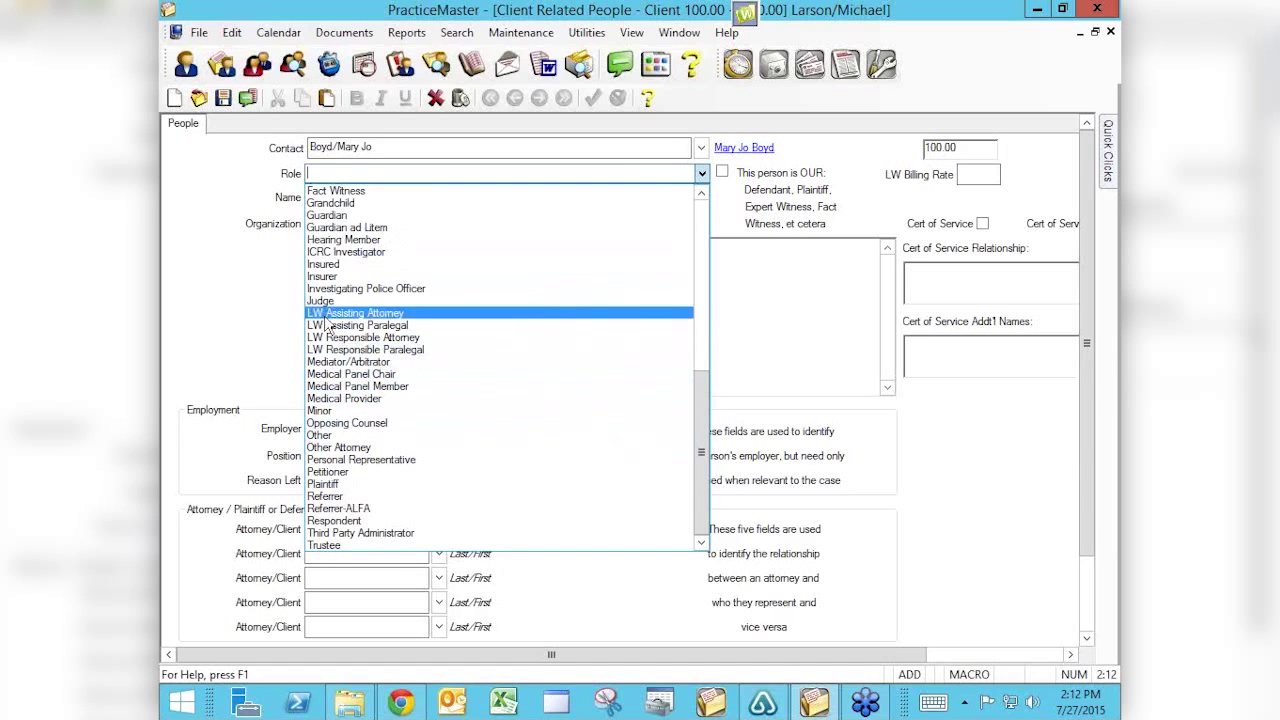
{"action": "left_click", "coordinate": [330, 217]}
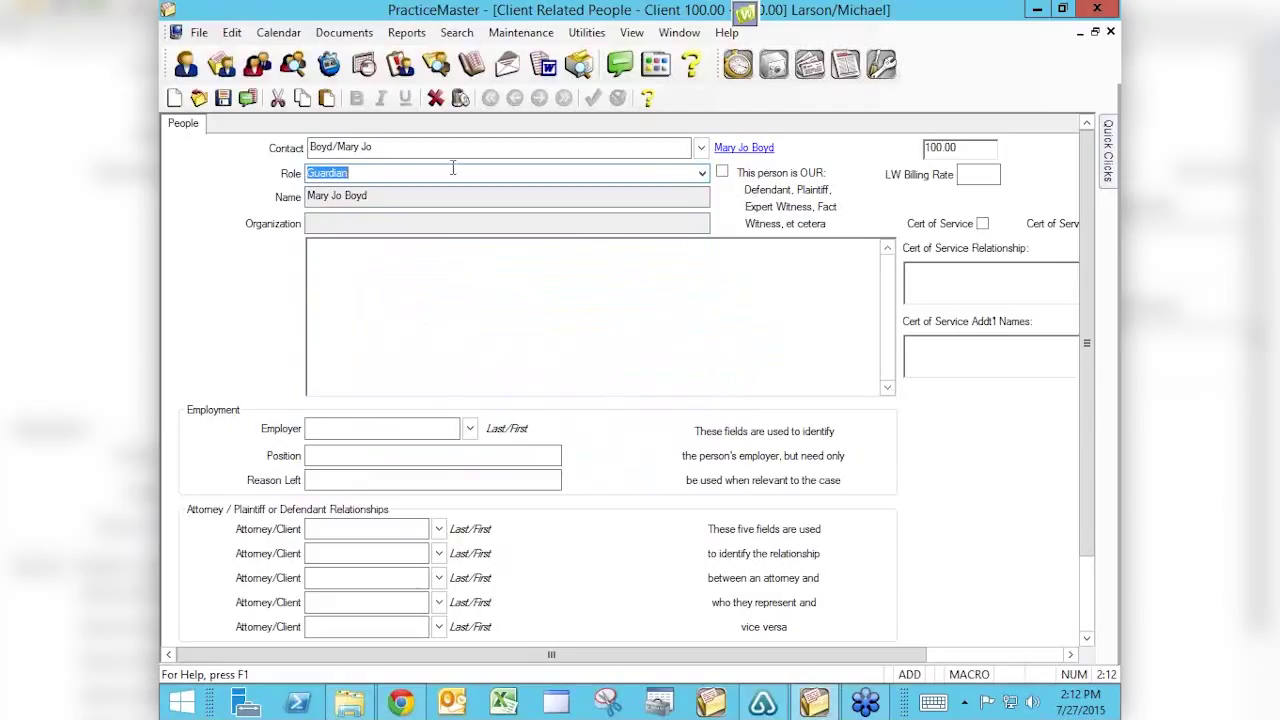
Change the contact's role to Defendant and flag the person as ours.
{"action": "left_click", "coordinate": [702, 174]}
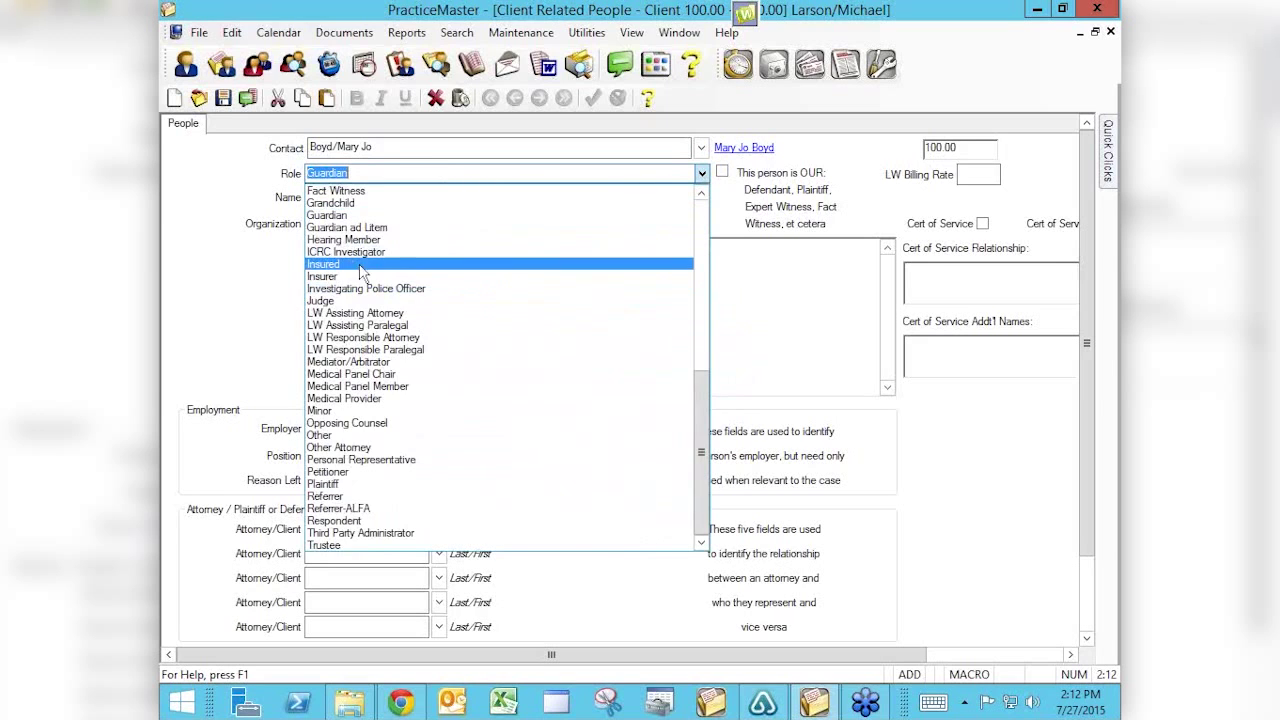
{"action": "scroll", "coordinate": [340, 288], "scroll_direction": "up", "scroll_amount": 8}
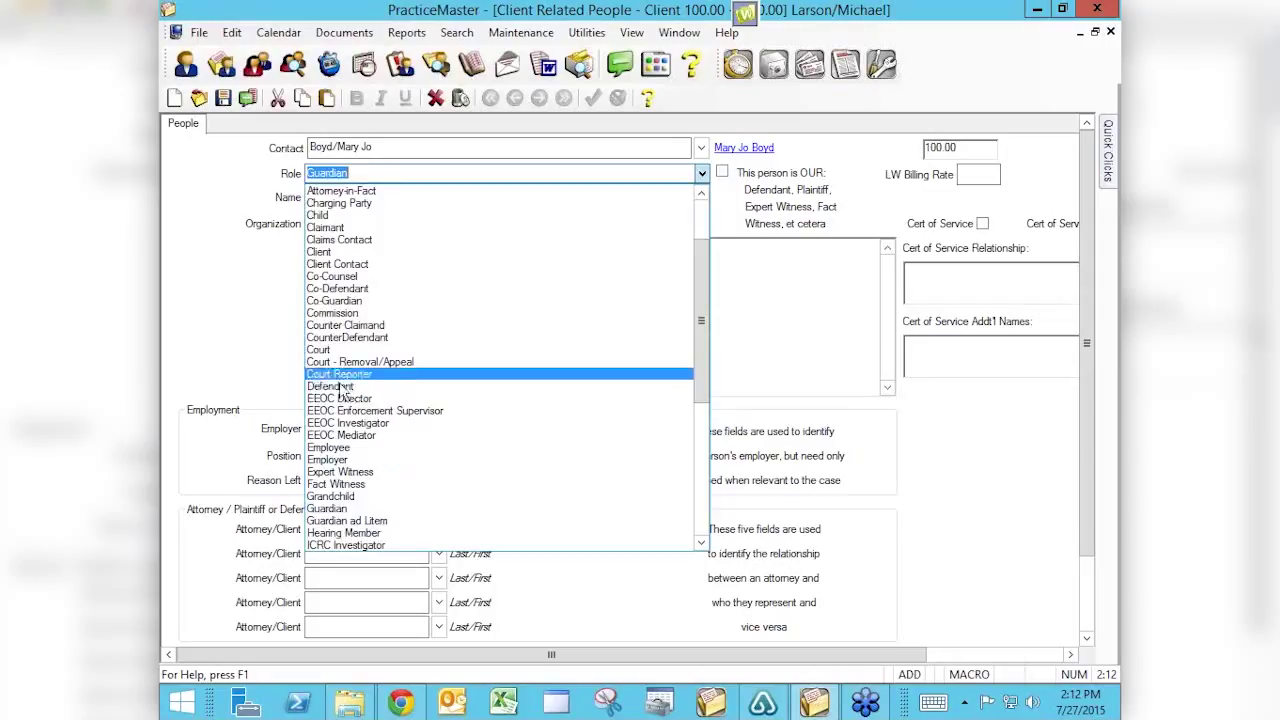
{"action": "left_click", "coordinate": [345, 386]}
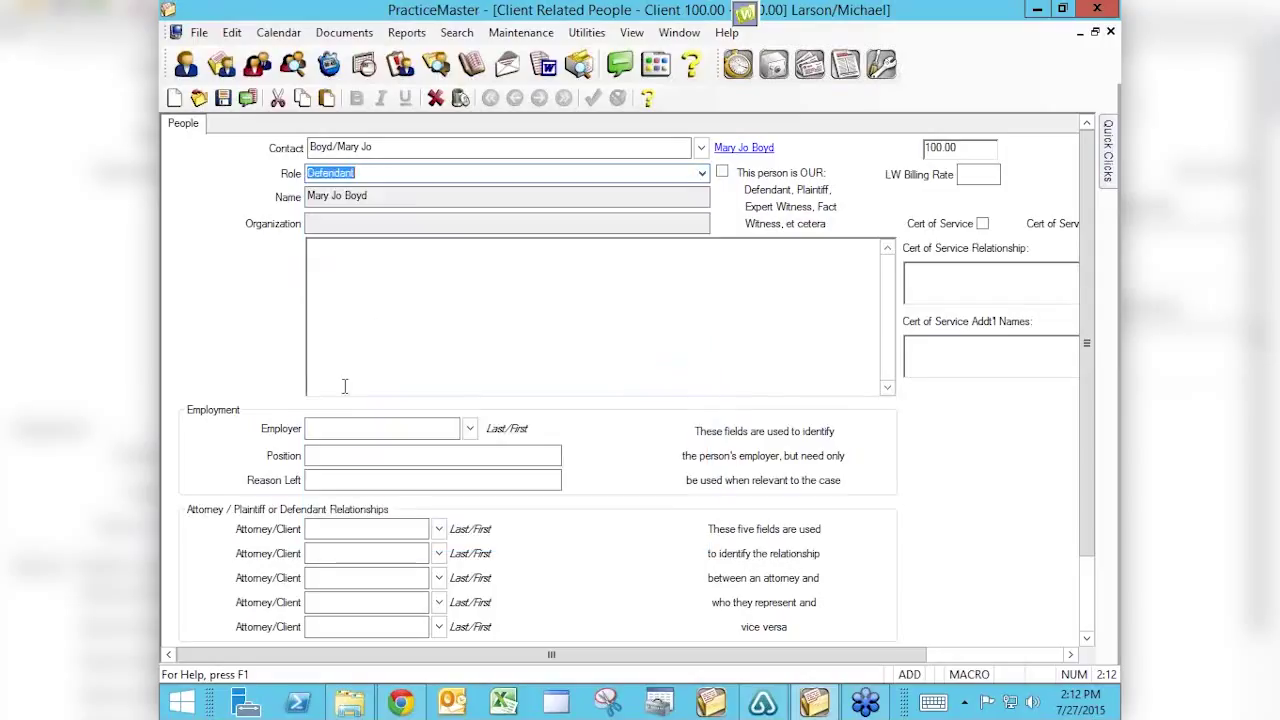
{"action": "left_click", "coordinate": [723, 173]}
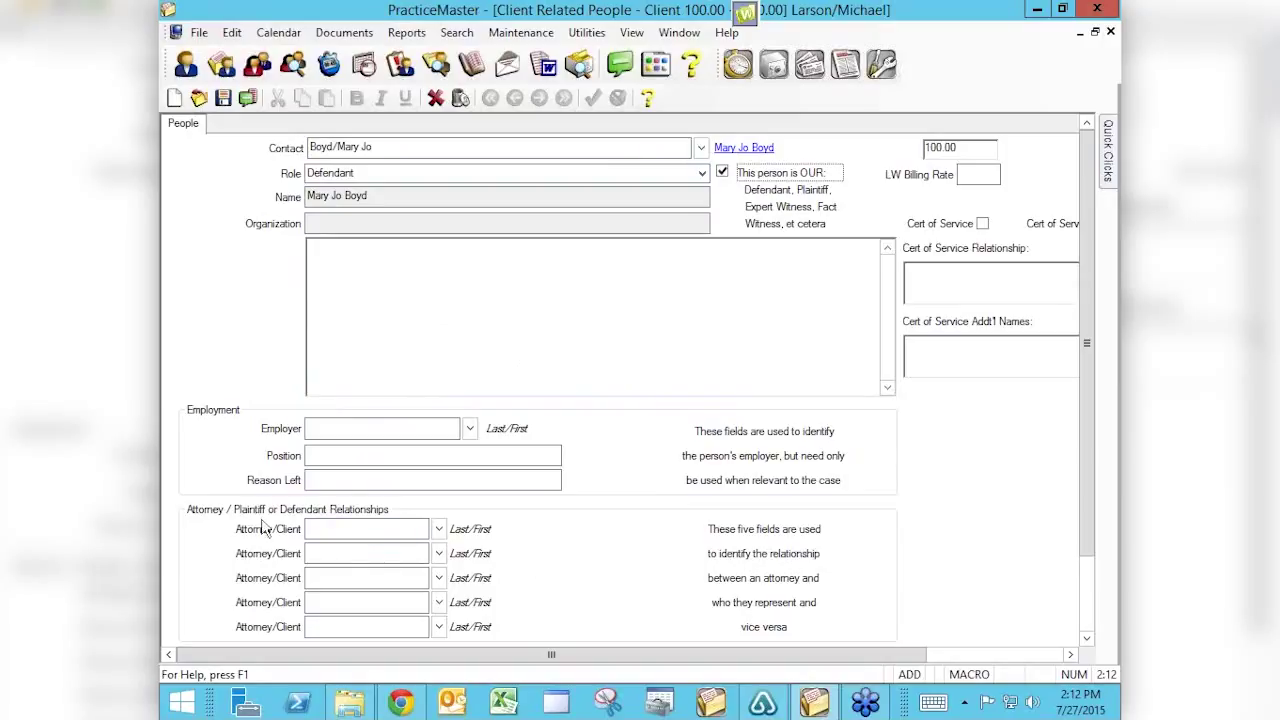
{"action": "left_click", "coordinate": [343, 533]}
Save the Defendant related-person record and select the Opposing Counsel entry.
{"action": "left_click_drag", "start_coordinate": [837, 660], "coordinate": [978, 672]}
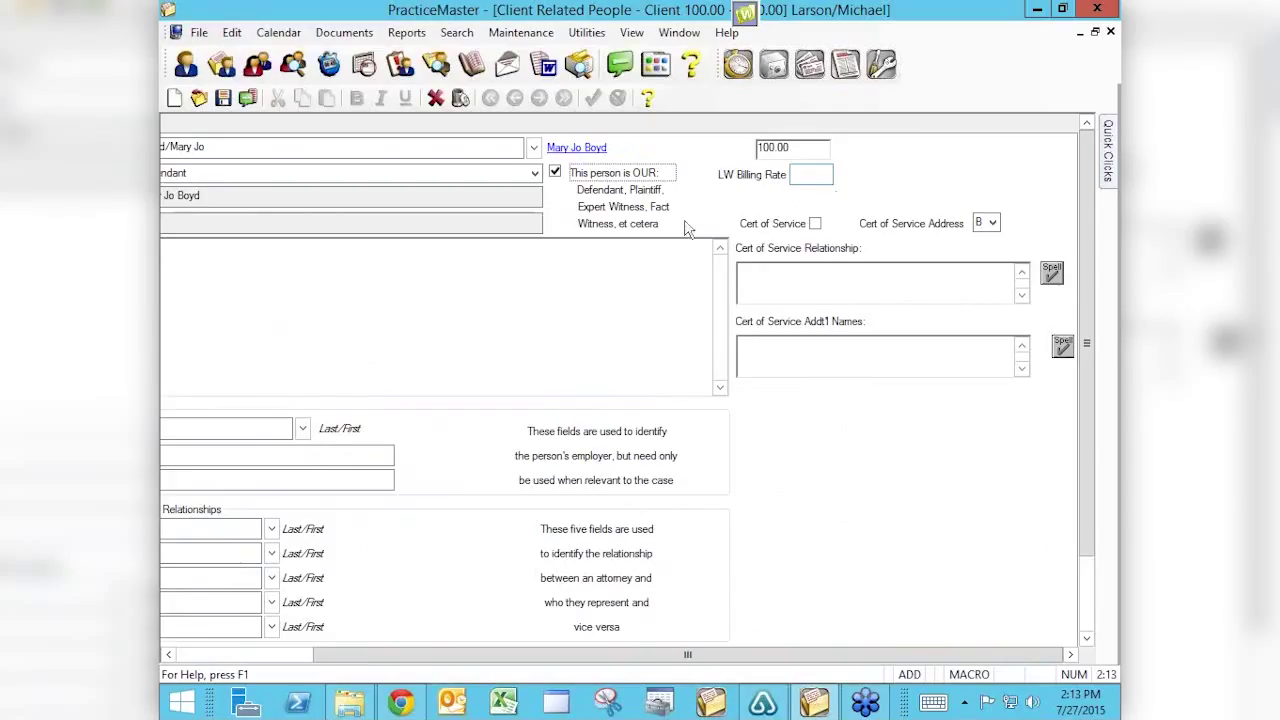
{"action": "left_click", "coordinate": [222, 97]}
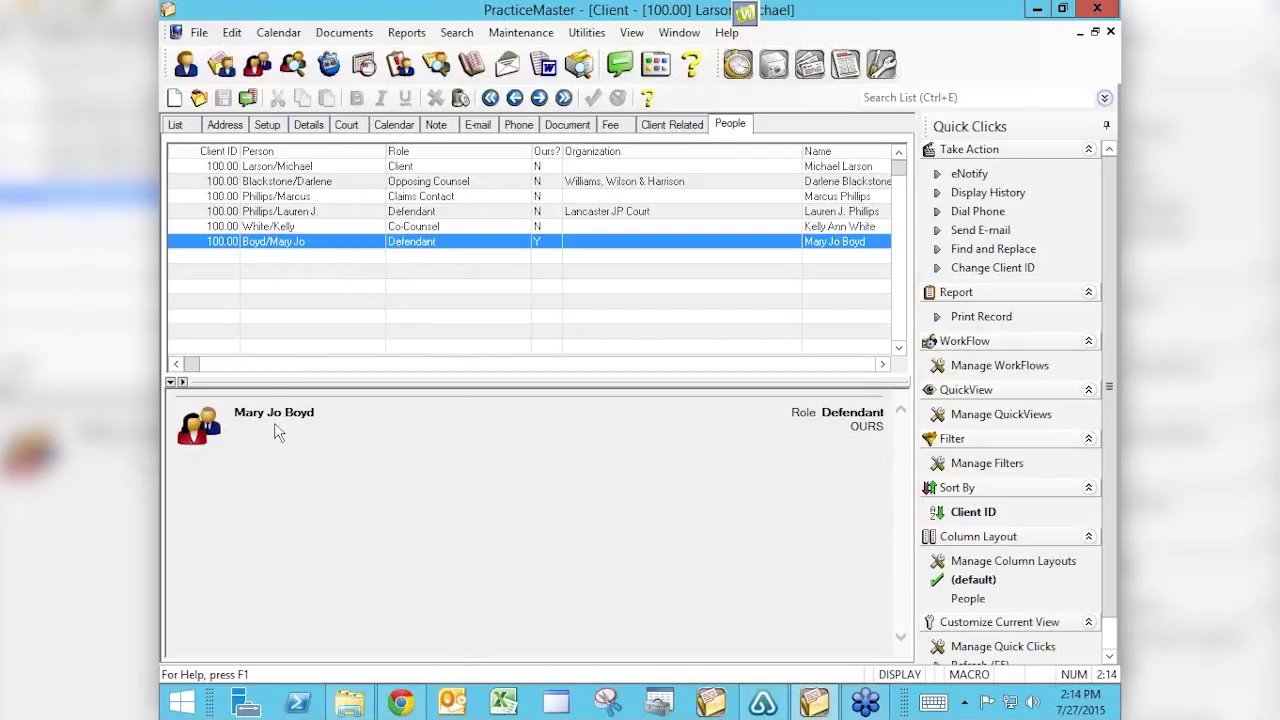
{"action": "left_click", "coordinate": [413, 187]}
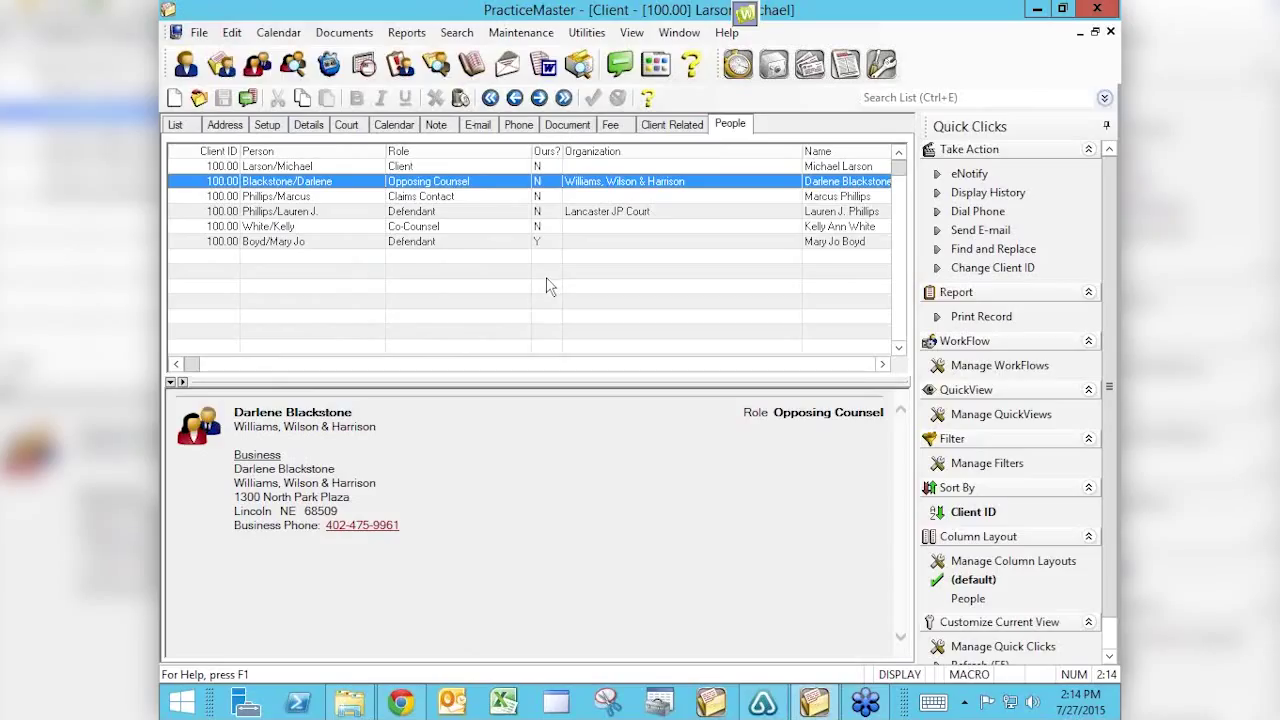
Sort the client's related-people list by role.
{"action": "left_click", "coordinate": [414, 153]}
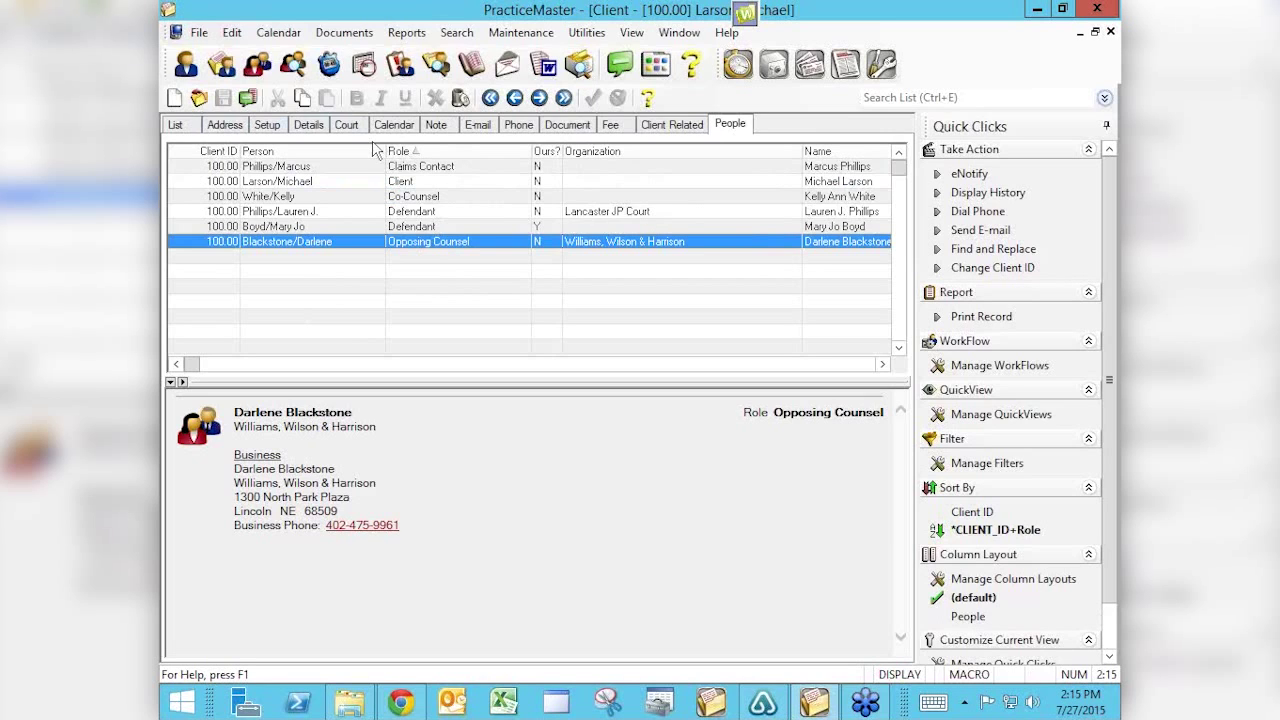
From the client's Address tab, launch Word Document Assembly with the Medical Records Request template.
{"action": "left_click", "coordinate": [229, 127]}
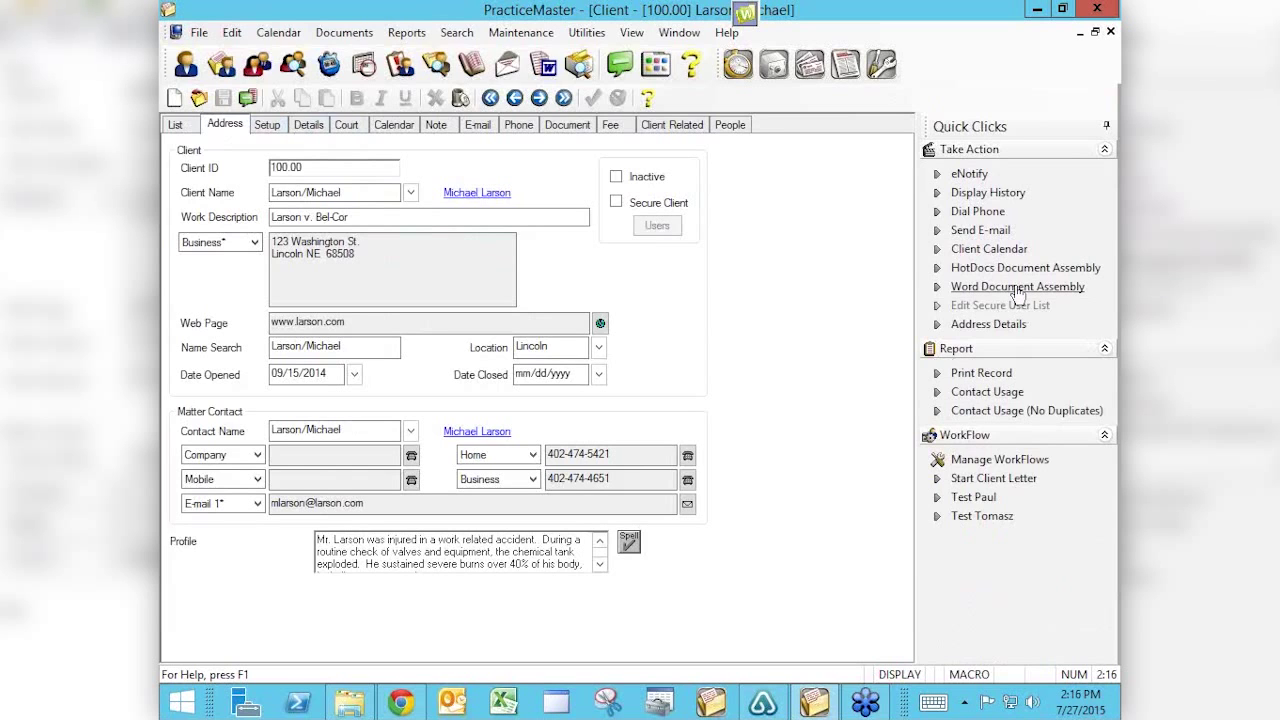
{"action": "left_click", "coordinate": [1017, 287]}
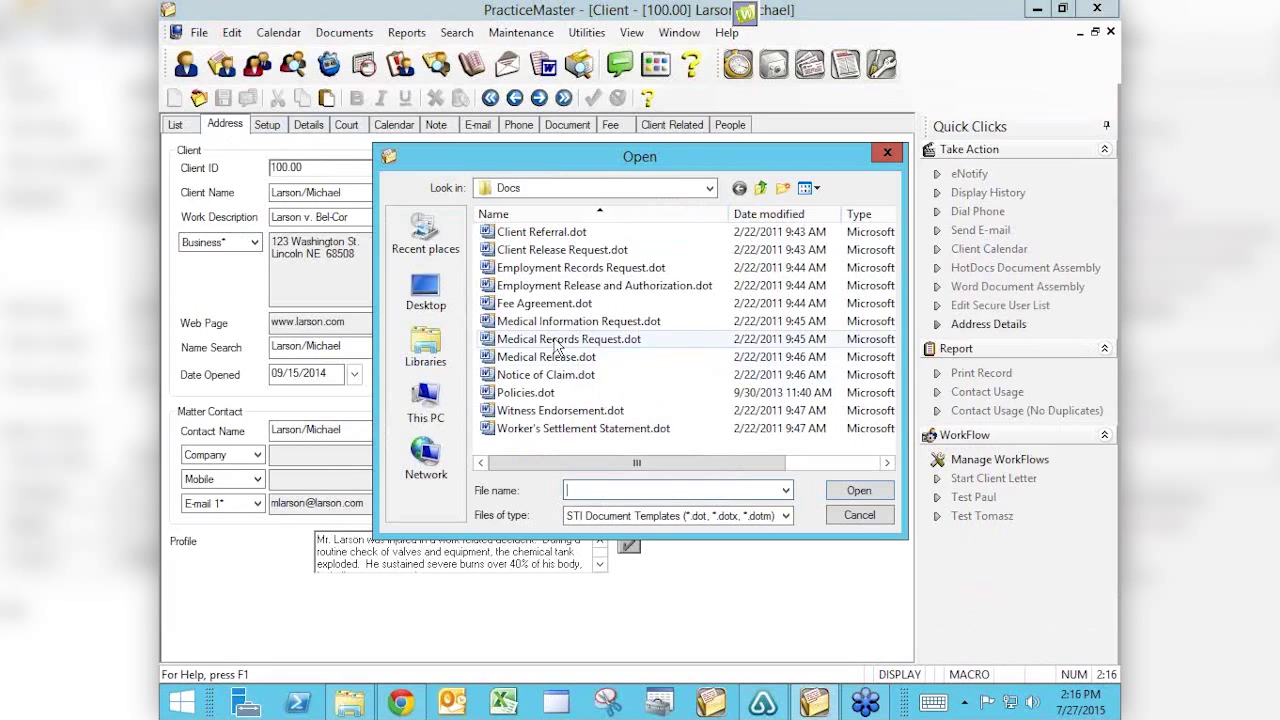
{"action": "double_click", "coordinate": [557, 340]}
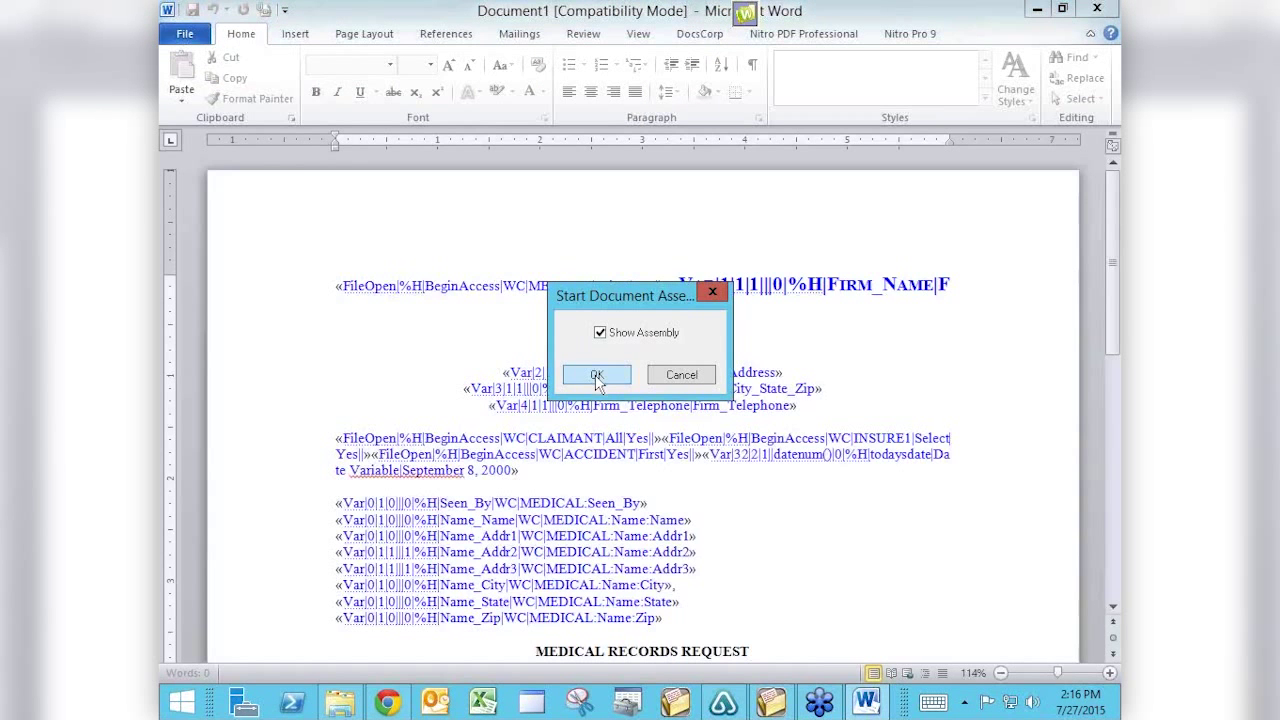
Start assembling the Medical Records Request letter and accept the employer's insurance record.
{"action": "left_click", "coordinate": [596, 375]}
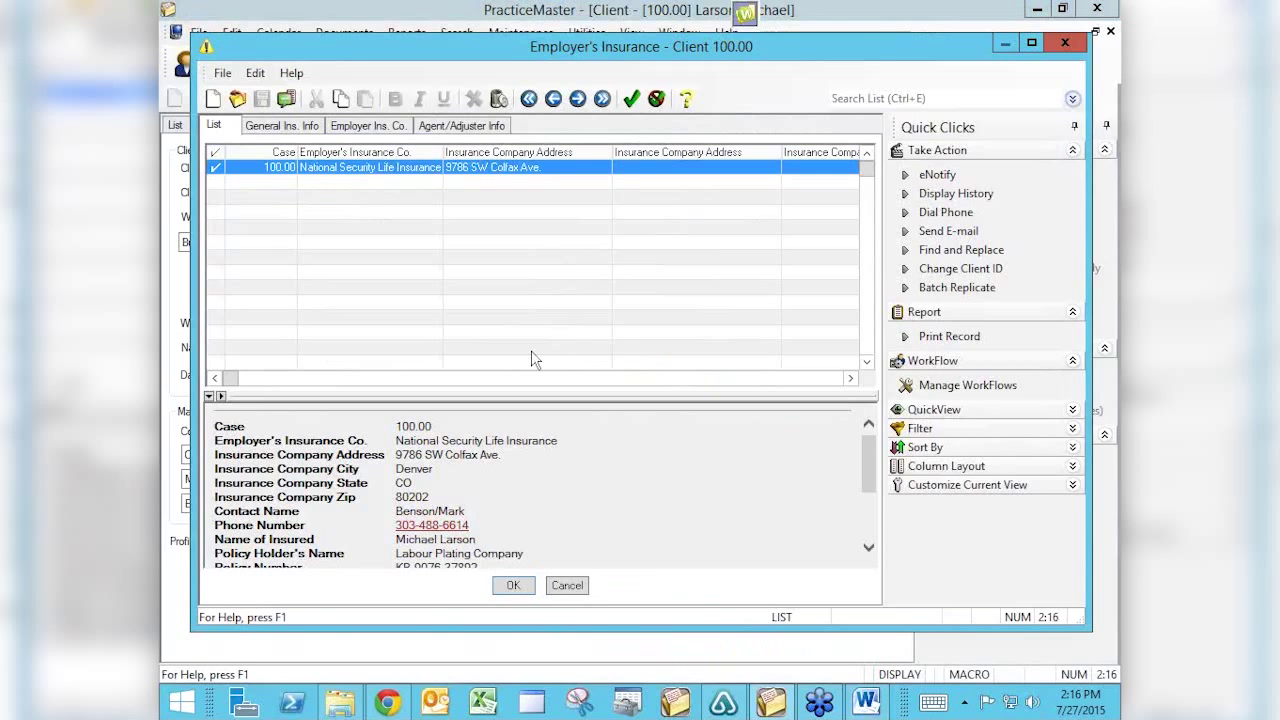
{"action": "left_click", "coordinate": [511, 586]}
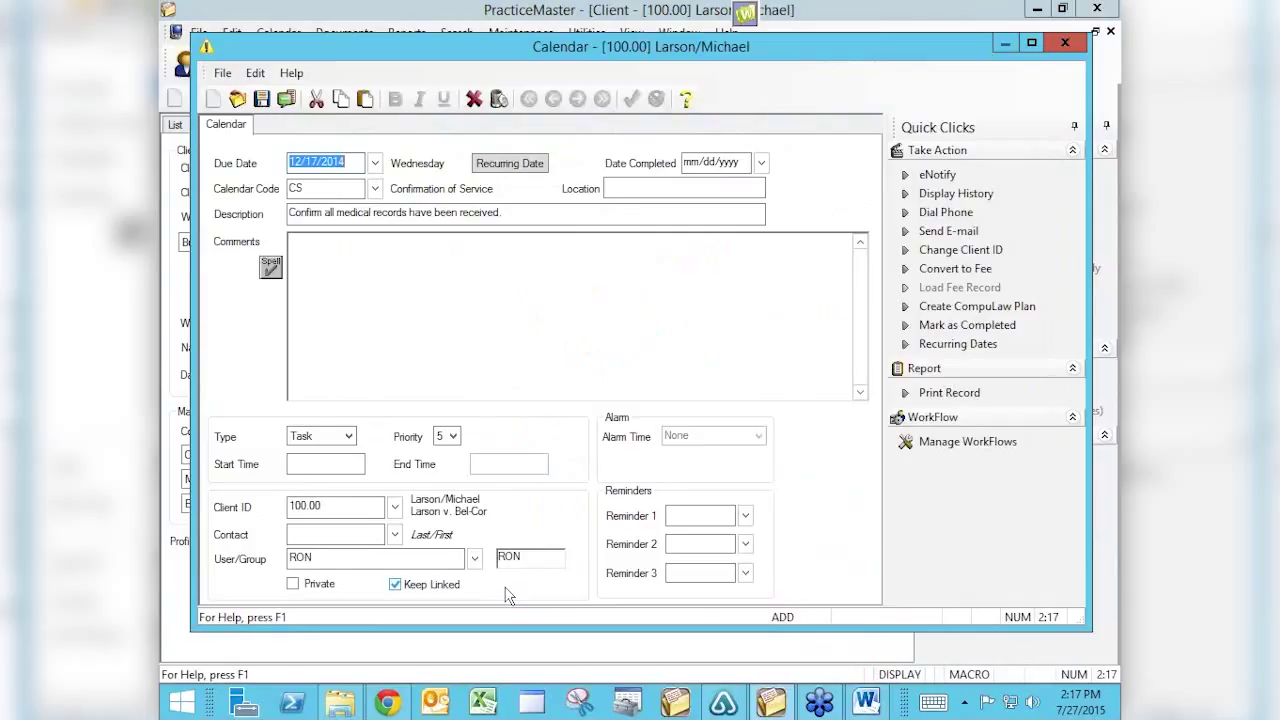
Start adding a comment to the 'confirm all medical records received' task due 12/17/2014.
{"action": "left_click", "coordinate": [442, 296]}
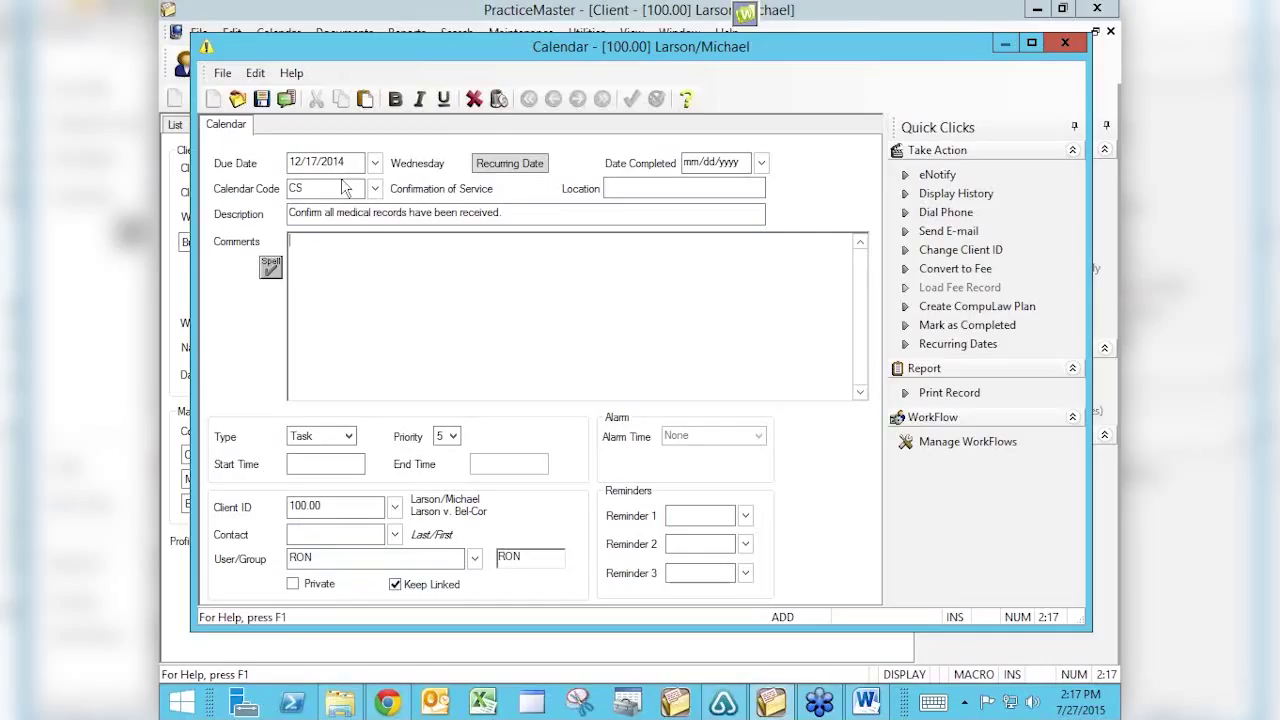
Discard the calendar task, acknowledge assembly completion, and close the document profile to reveal the letter.
{"action": "left_click", "coordinate": [474, 98]}
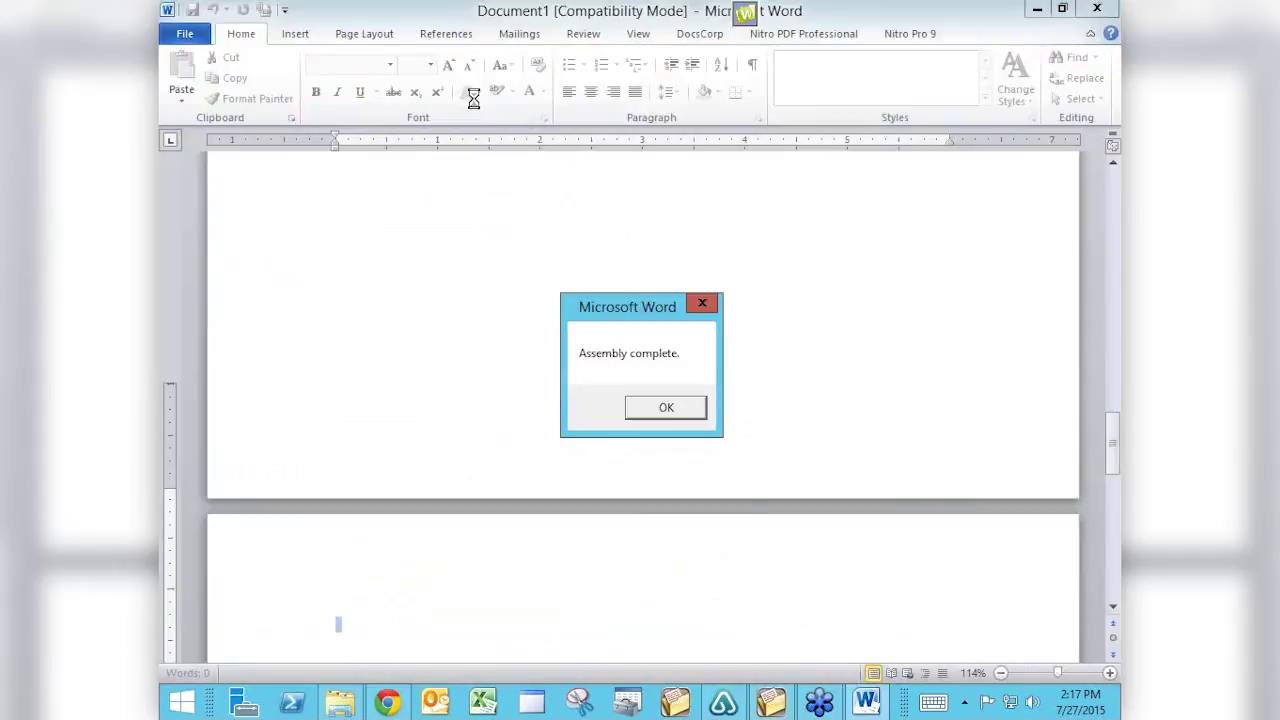
{"action": "left_click", "coordinate": [666, 407]}
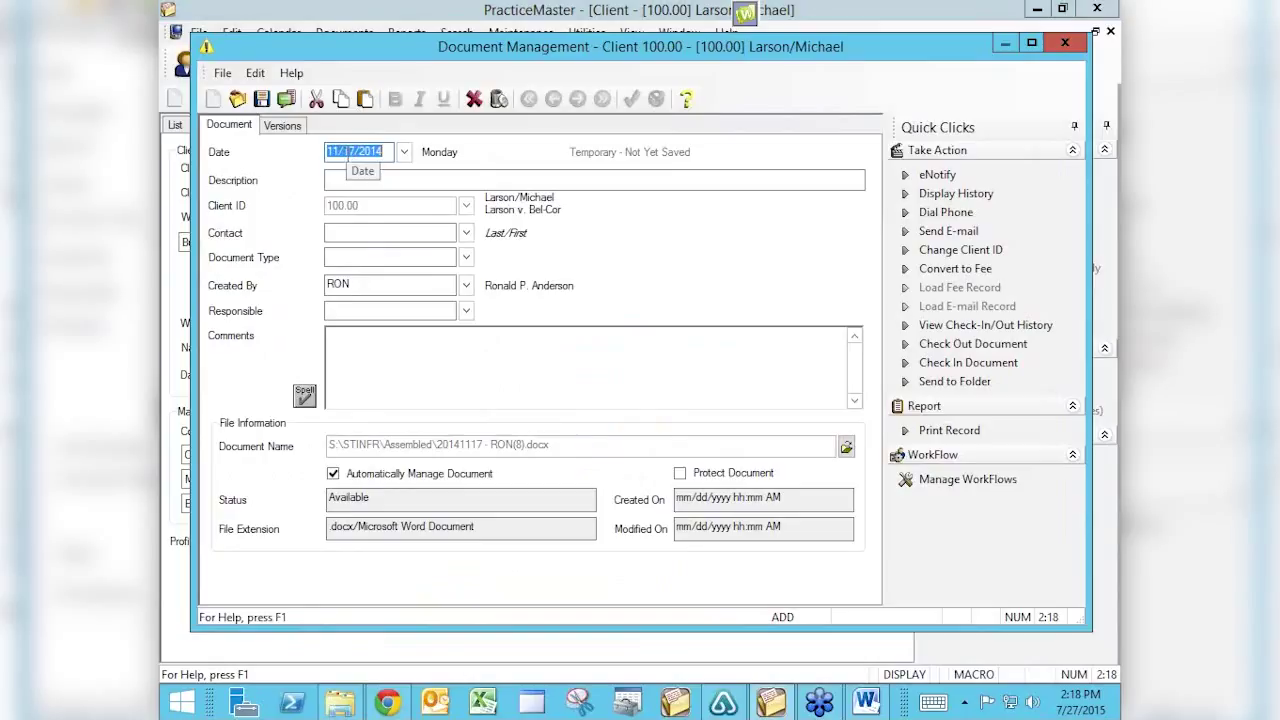
{"action": "left_click", "coordinate": [474, 99]}
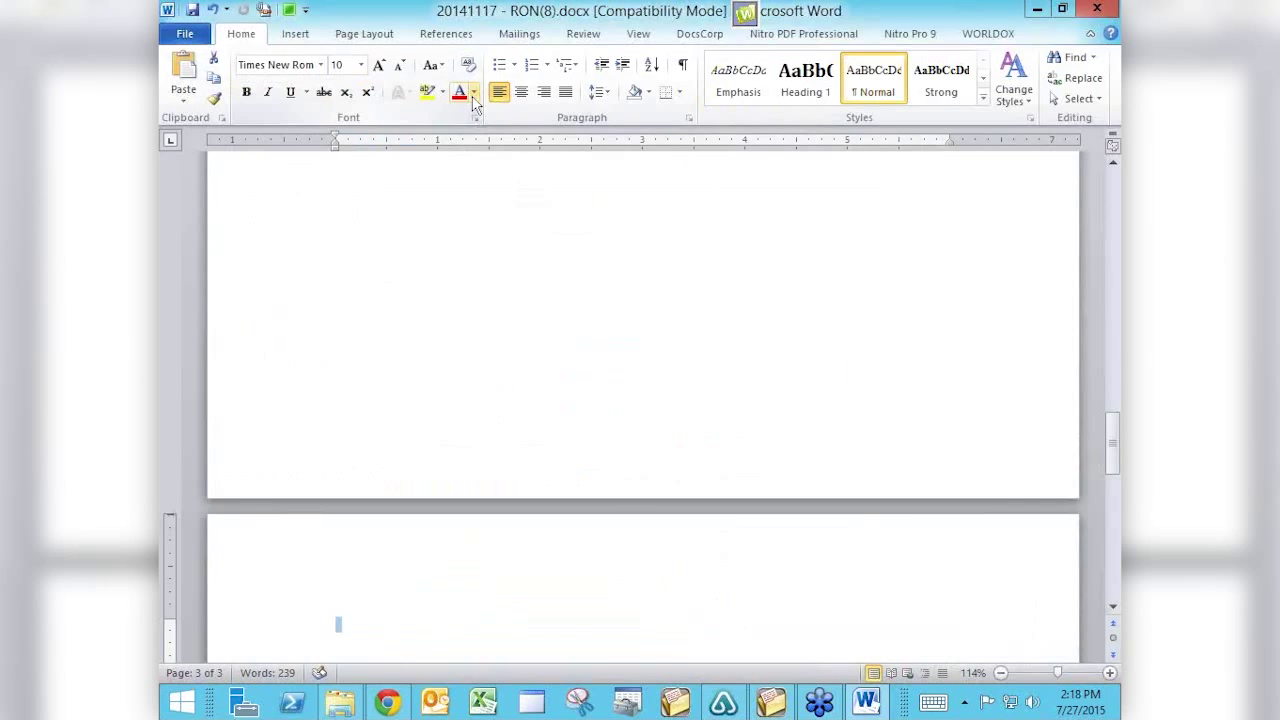
Review the letter up to the letterhead, then down to the signer's name on page 2.
{"action": "key", "text": "Up"}
{"action": "key", "text": "Up"}
{"action": "key", "text": "Up"}
{"action": "key", "text": "Up"}
{"action": "key", "text": "Up"}
{"action": "key", "text": "Up"}
{"action": "key", "text": "Up"}
{"action": "key", "text": "Up"}
{"action": "key", "text": "Up"}
{"action": "key", "text": "Up"}
{"action": "key", "text": "Up"}
{"action": "key", "text": "Up"}
{"action": "key", "text": "Up"}
{"action": "key", "text": "Up"}
{"action": "key", "text": "Up"}
{"action": "key", "text": "Up"}
{"action": "key", "text": "Up"}
{"action": "key", "text": "Up"}
{"action": "key", "text": "Up"}
{"action": "key", "text": "Up"}
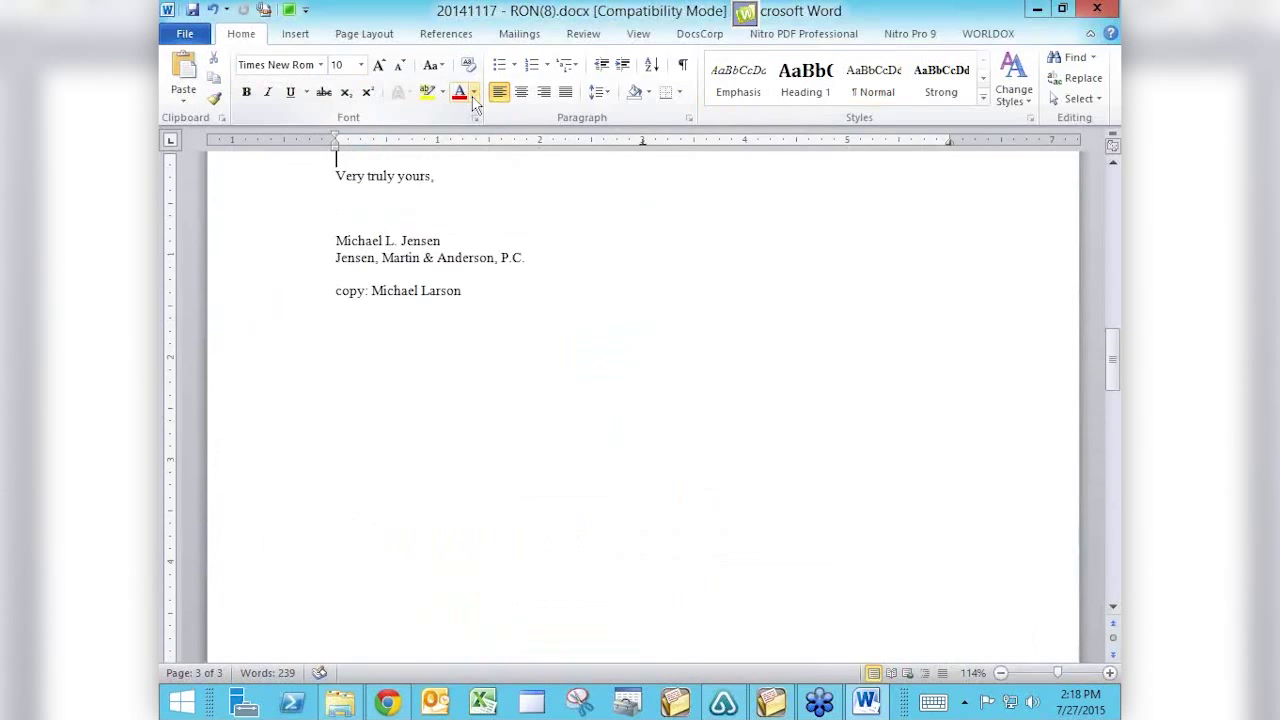
{"action": "key", "text": "Up"}
{"action": "key", "text": "Up"}
{"action": "key", "text": "Up"}
{"action": "key", "text": "Up"}
{"action": "key", "text": "Up"}
{"action": "key", "text": "Up"}
{"action": "key", "text": "Up"}
{"action": "key", "text": "Up"}
{"action": "key", "text": "Up"}
{"action": "key", "text": "Up"}
{"action": "key", "text": "Up"}
{"action": "key", "text": "Up"}
{"action": "key", "text": "Up"}
{"action": "key", "text": "Up"}
{"action": "key", "text": "Up"}
{"action": "key", "text": "Up"}
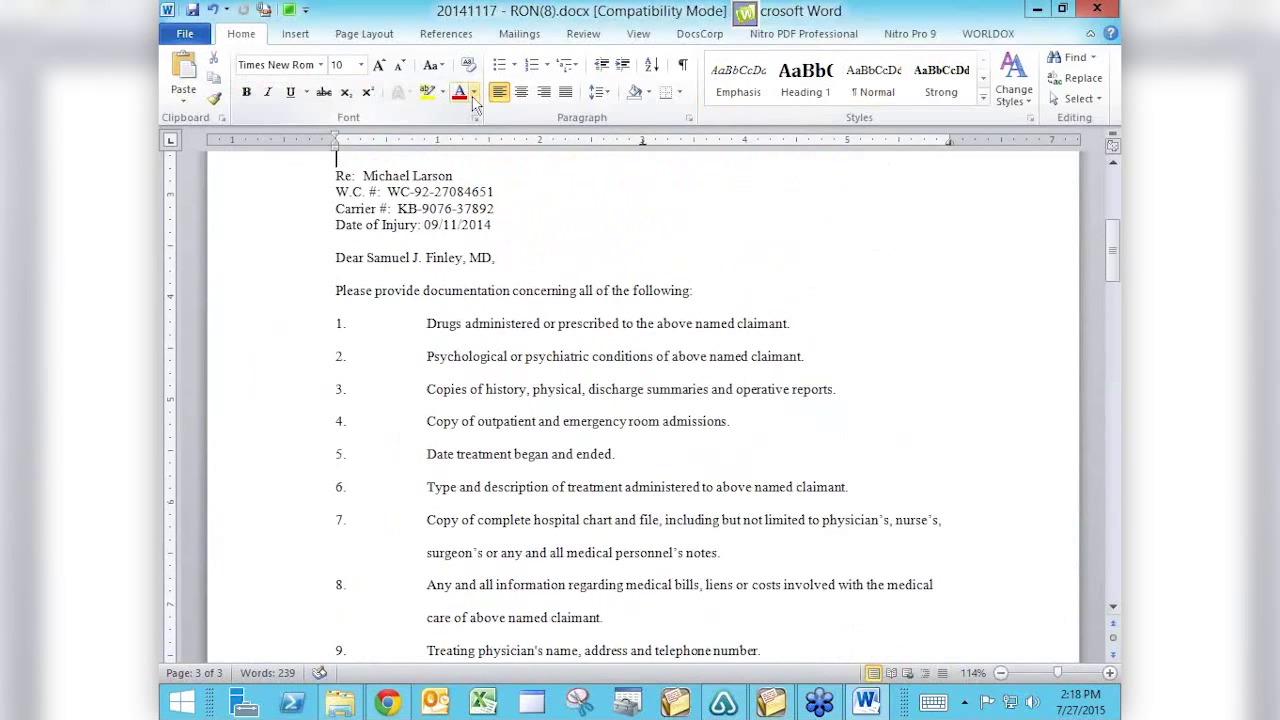
{"action": "key", "text": "Up"}
{"action": "key", "text": "Up"}
{"action": "key", "text": "Up"}
{"action": "key", "text": "Up"}
{"action": "key", "text": "Up"}
{"action": "key", "text": "Up"}
{"action": "key", "text": "Up"}
{"action": "key", "text": "Up"}
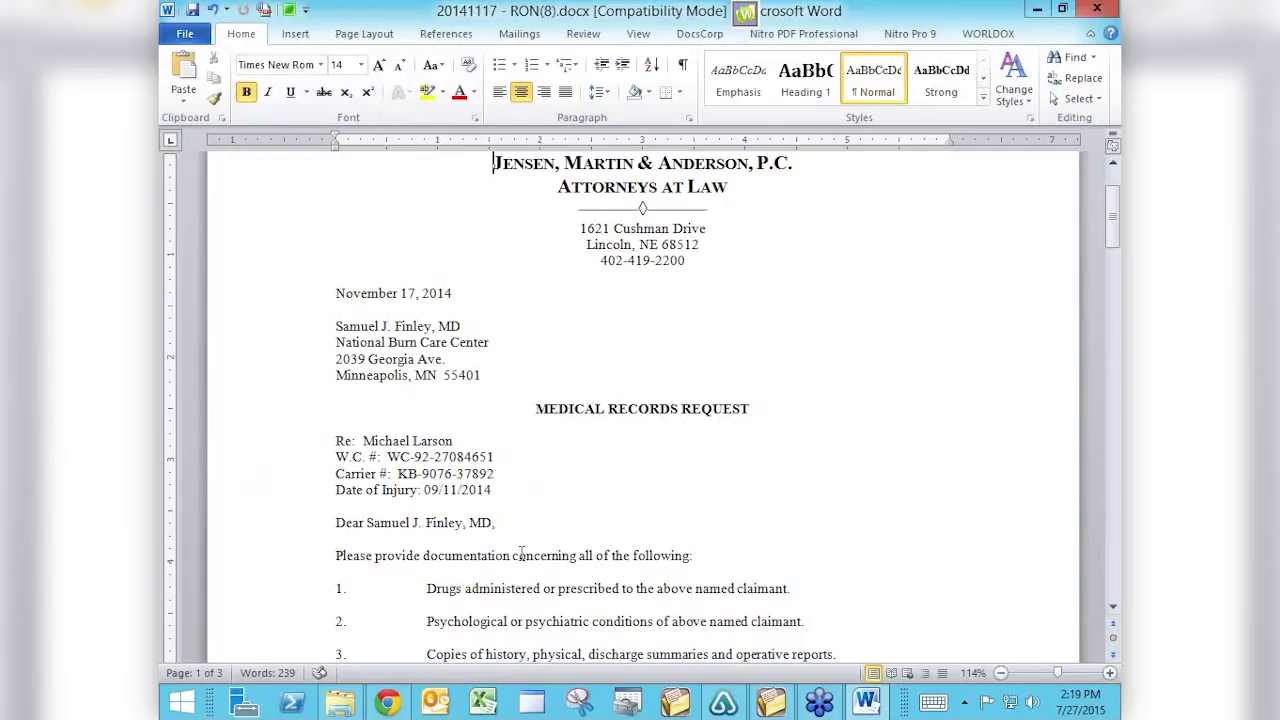
{"action": "key", "text": "Down"}
{"action": "key", "text": "Down"}
{"action": "key", "text": "Down"}
{"action": "key", "text": "Down"}
{"action": "key", "text": "Down"}
{"action": "key", "text": "Down"}
{"action": "key", "text": "Down"}
{"action": "key", "text": "Down"}
{"action": "key", "text": "Down"}
{"action": "key", "text": "Down"}
{"action": "key", "text": "Down"}
{"action": "key", "text": "Down"}
{"action": "key", "text": "Down"}
{"action": "key", "text": "Down"}
{"action": "key", "text": "Down"}
{"action": "key", "text": "Down"}
{"action": "key", "text": "Down"}
{"action": "key", "text": "Down"}
{"action": "key", "text": "Down"}
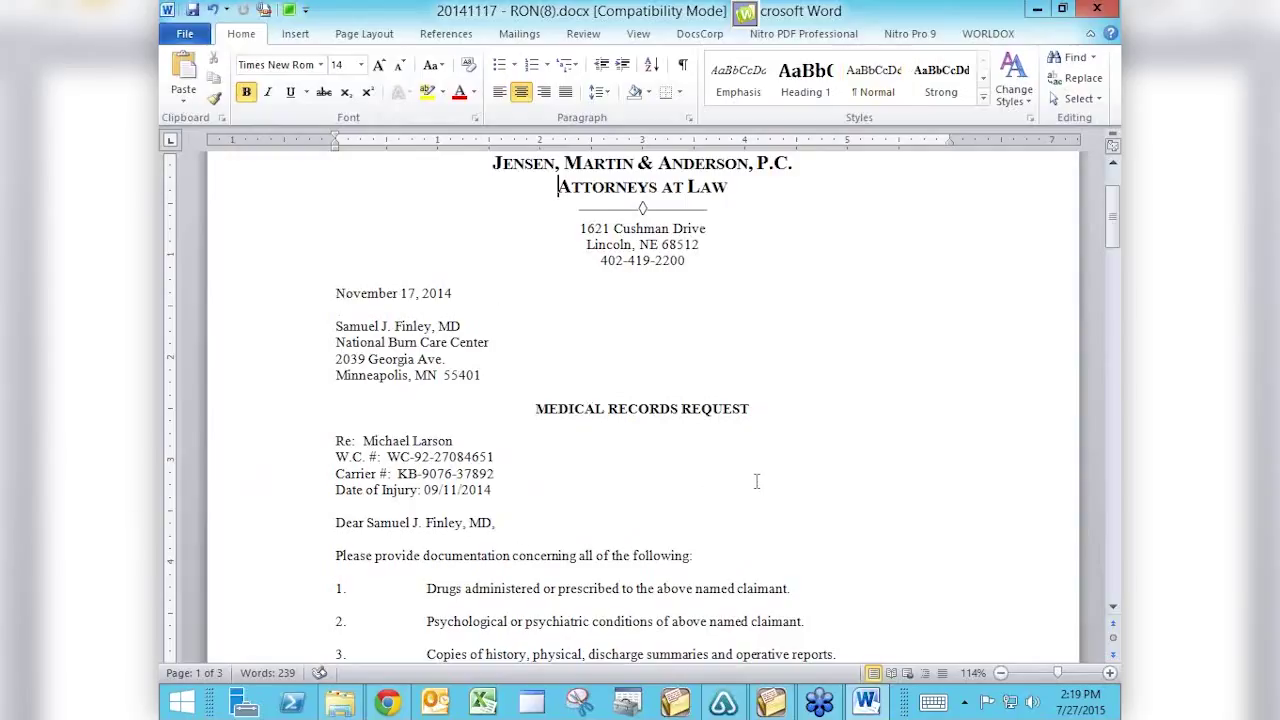
{"action": "key", "text": "Down"}
{"action": "key", "text": "Down"}
{"action": "key", "text": "Down"}
{"action": "key", "text": "Down"}
{"action": "key", "text": "Down"}
{"action": "key", "text": "Down"}
{"action": "key", "text": "Down"}
{"action": "key", "text": "Down"}
{"action": "key", "text": "Down"}
{"action": "key", "text": "Down"}
{"action": "key", "text": "Down"}
{"action": "key", "text": "Down"}
{"action": "key", "text": "Down"}
{"action": "key", "text": "Down"}
{"action": "key", "text": "Down"}
{"action": "key", "text": "Down"}
{"action": "key", "text": "Down"}
{"action": "key", "text": "Down"}
{"action": "key", "text": "Down"}
{"action": "key", "text": "Down"}
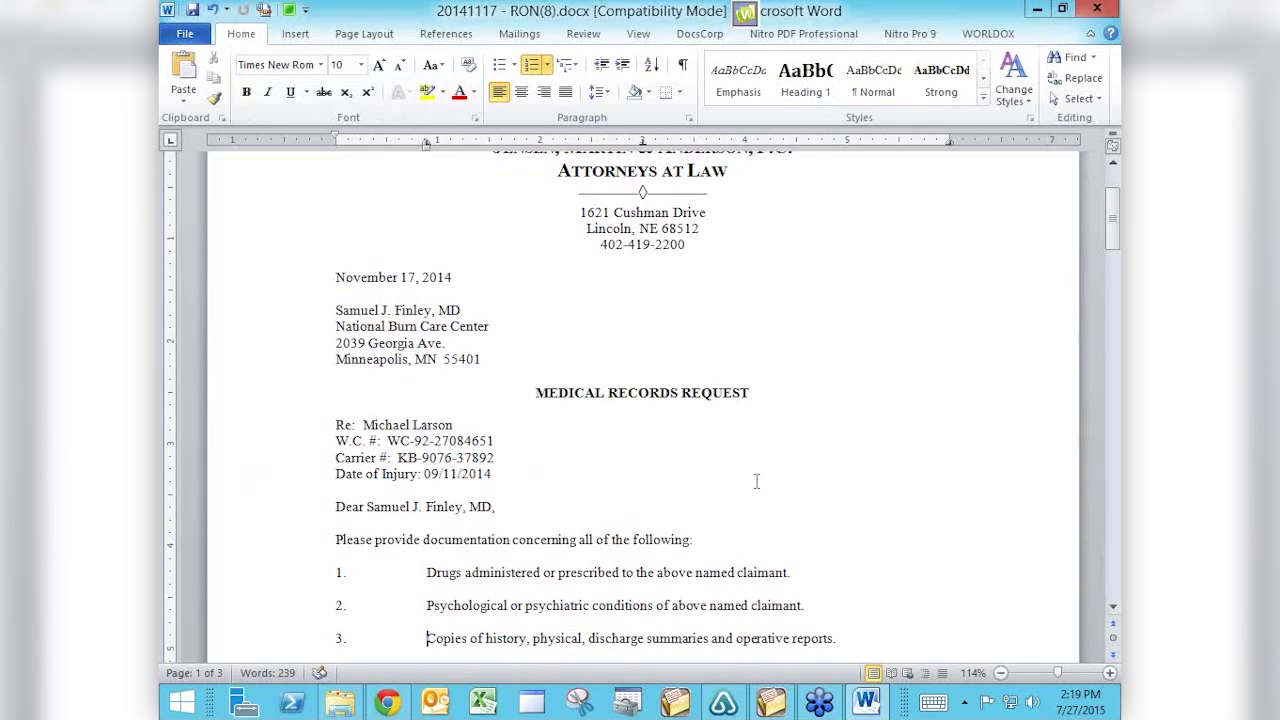
{"action": "key", "text": "Down"}
{"action": "key", "text": "Down"}
{"action": "key", "text": "Down"}
{"action": "key", "text": "Down"}
{"action": "key", "text": "Down"}
{"action": "key", "text": "Down"}
{"action": "key", "text": "Down"}
{"action": "key", "text": "Down"}
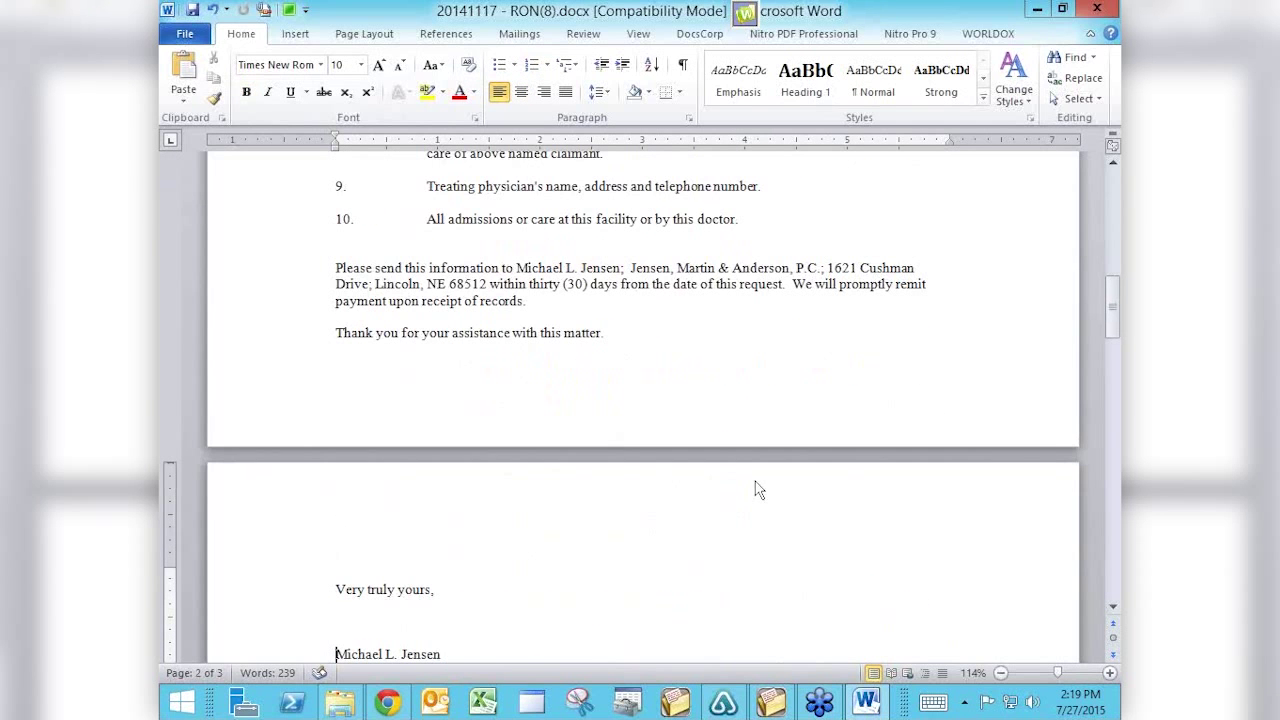
{"action": "key", "text": "Down"}
{"action": "key", "text": "Down"}
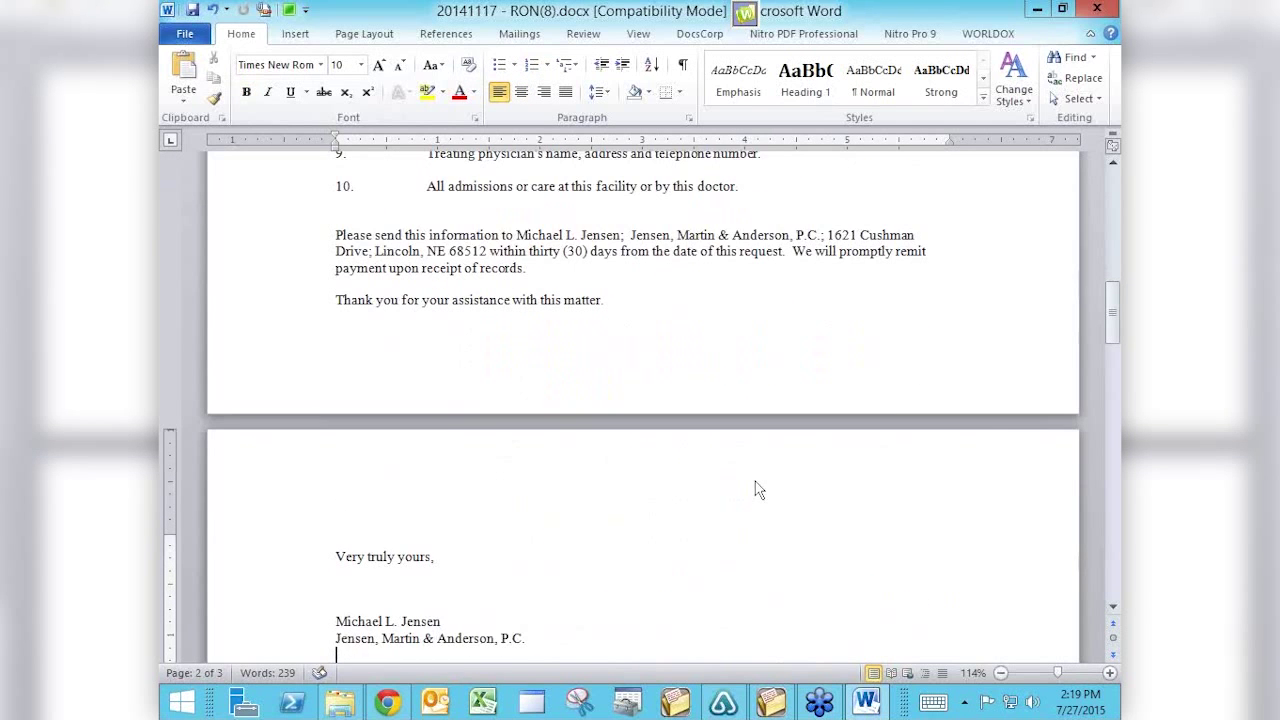
{"action": "key", "text": "Up"}
{"action": "key", "text": "alt+Tab"}
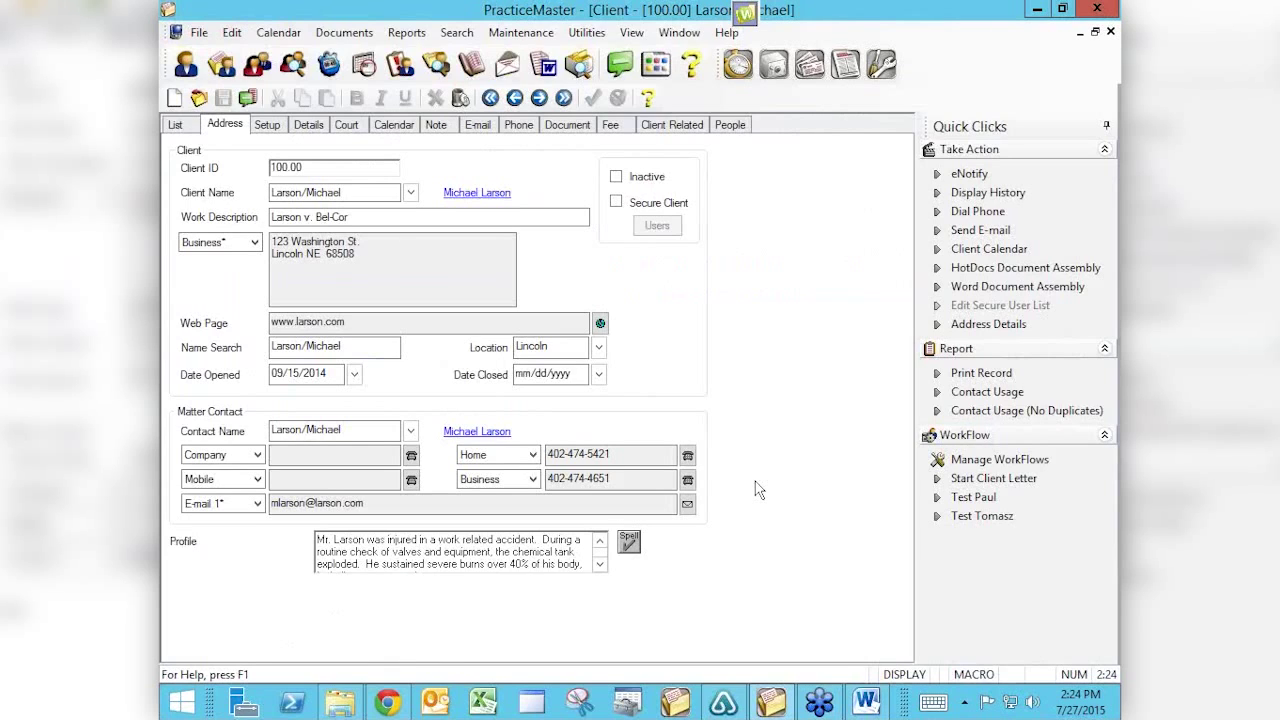
Close the assembled letter and Word, then open Medical Records Request.dot itself in Word.
{"action": "left_click", "coordinate": [866, 703]}
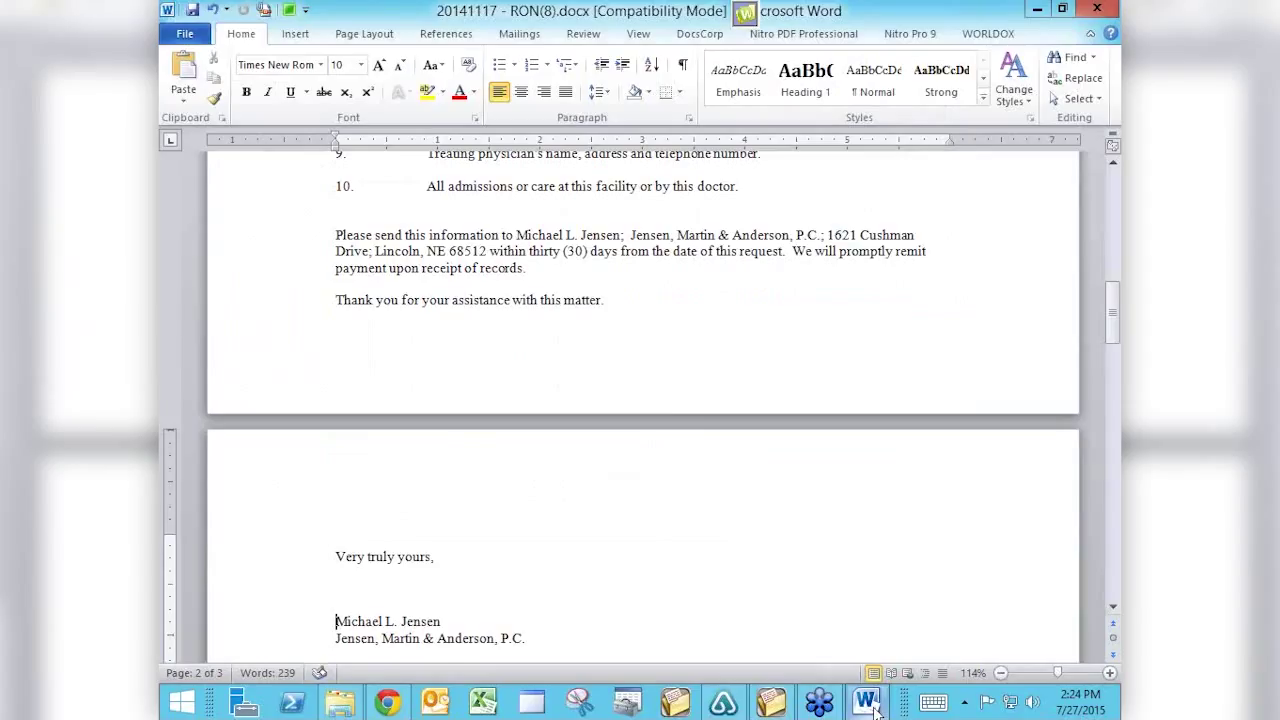
{"action": "key", "text": "alt+F4"}
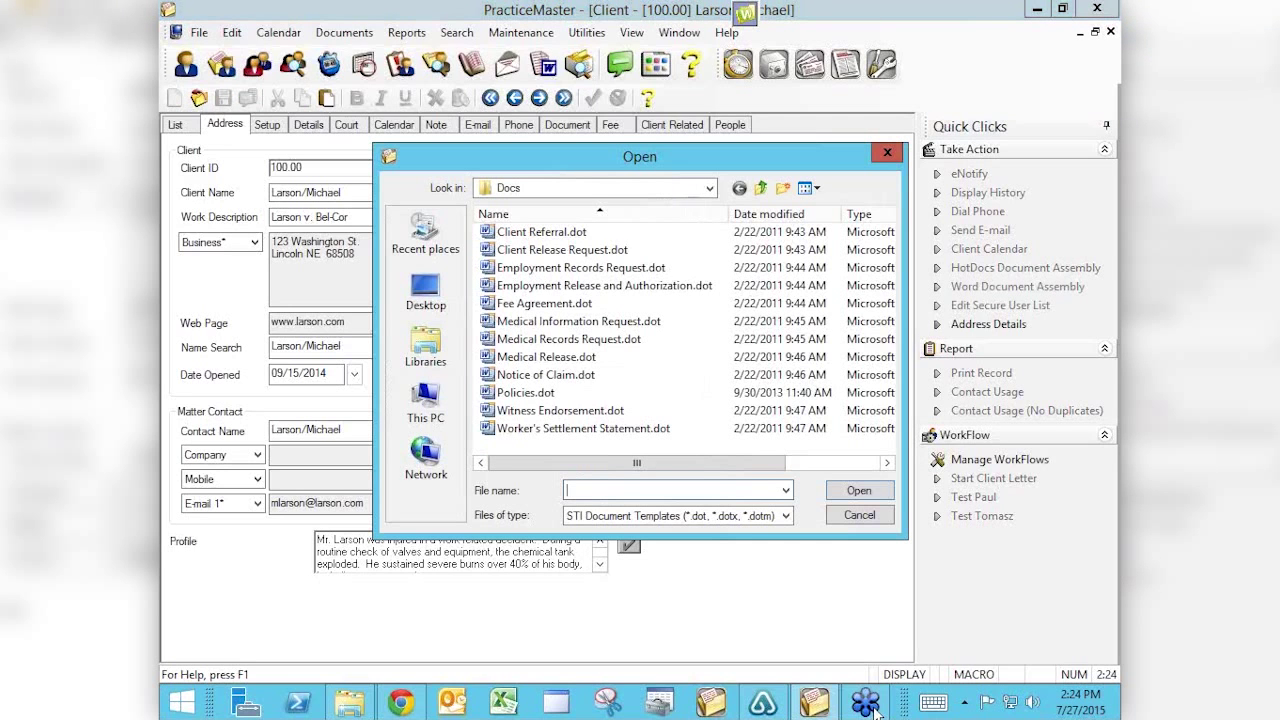
{"action": "right_click", "coordinate": [588, 343]}
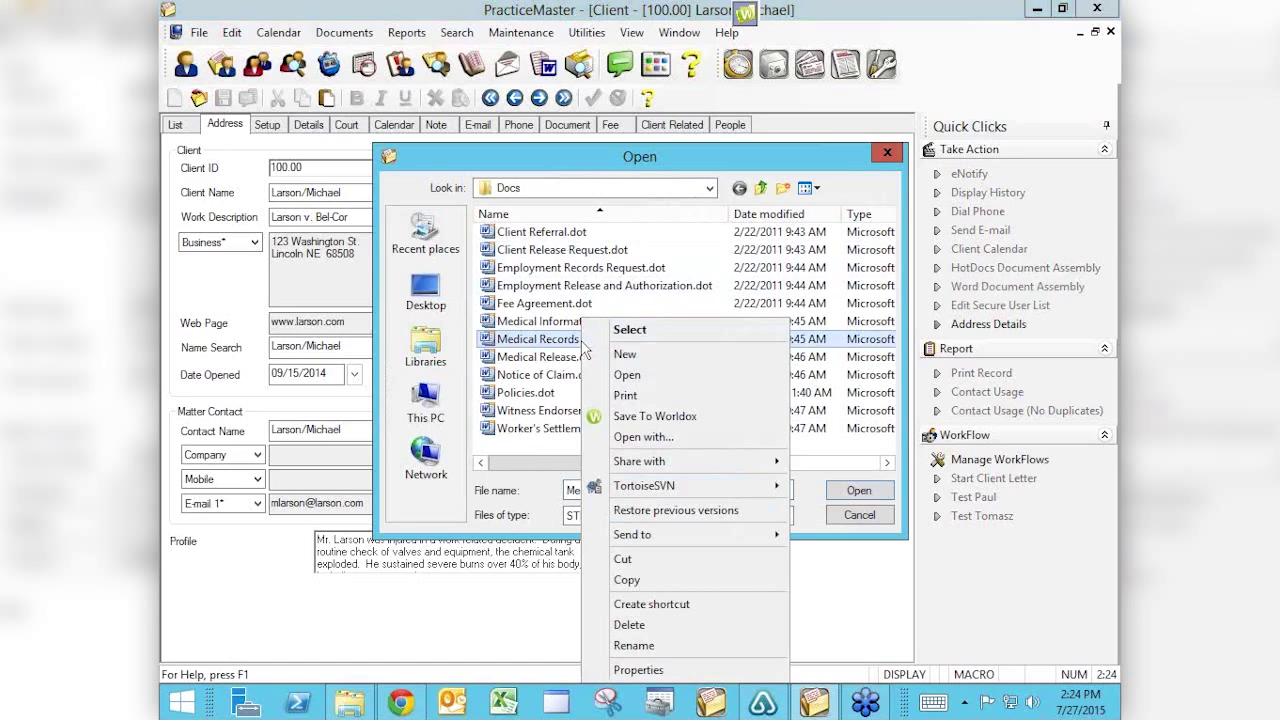
{"action": "left_click", "coordinate": [627, 378]}
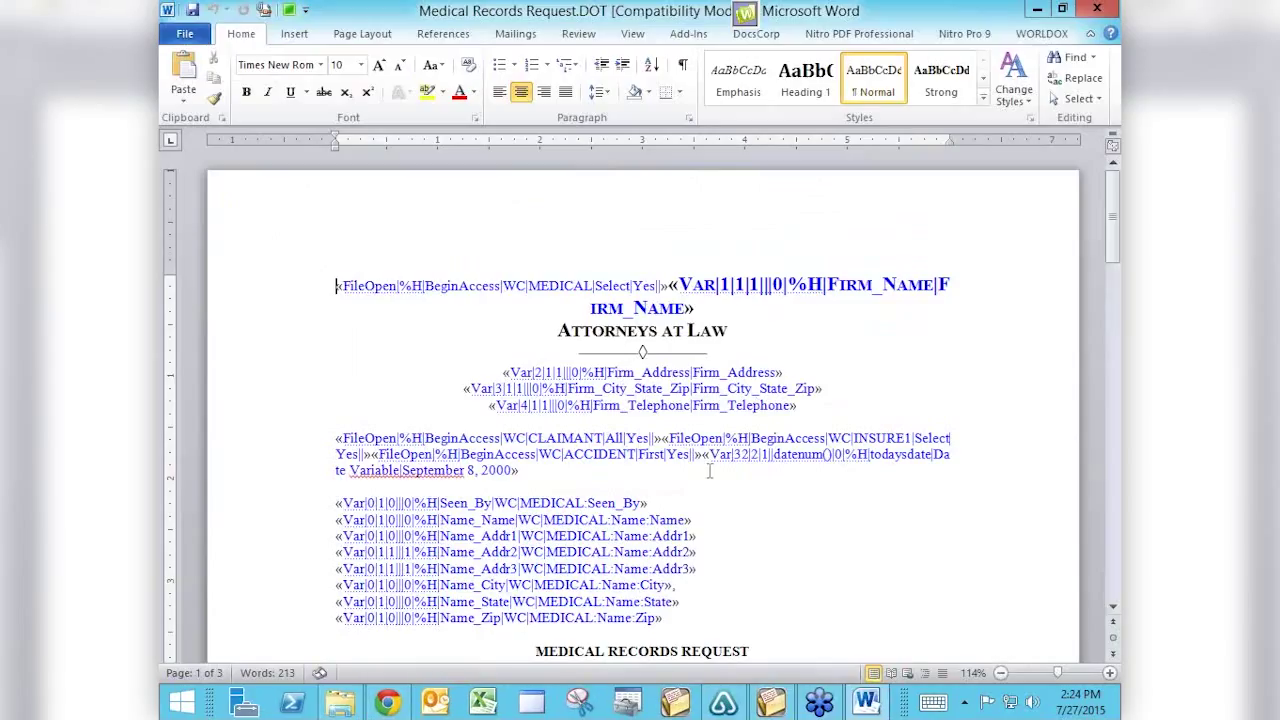
{"action": "key", "text": "Down"}
{"action": "key", "text": "Down"}
{"action": "key", "text": "Down"}
{"action": "left_click", "coordinate": [567, 503]}
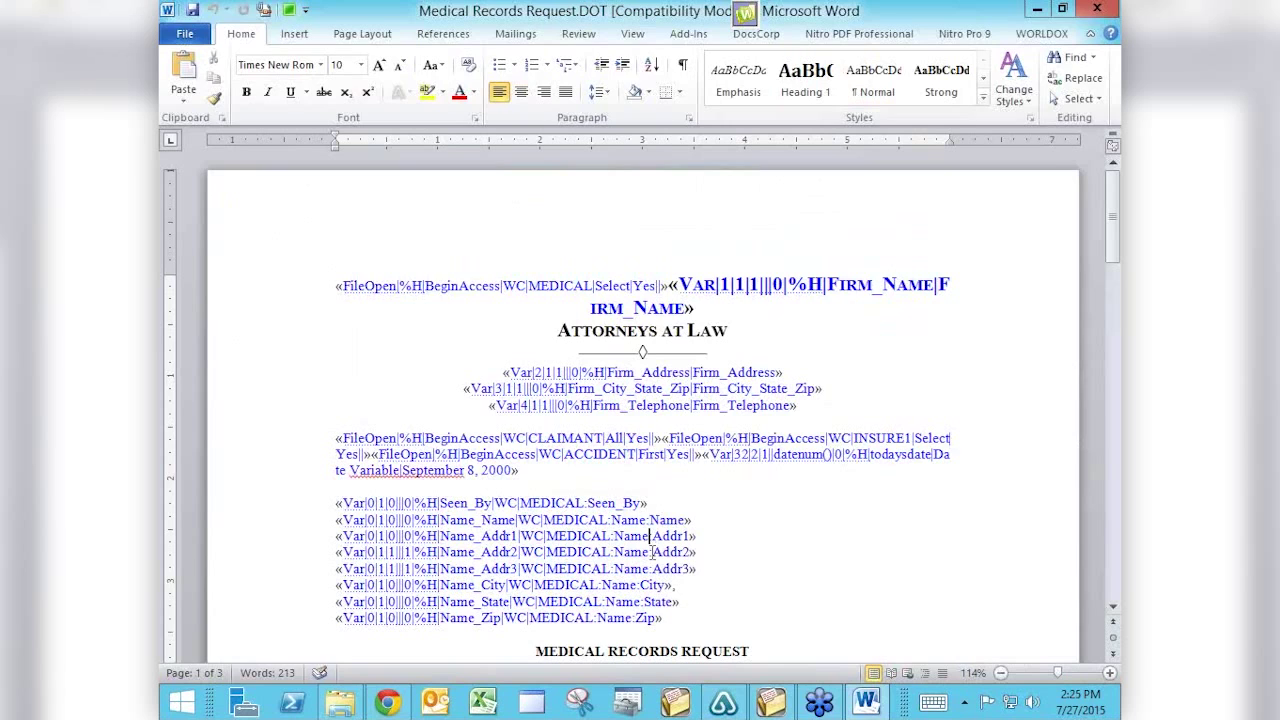
{"action": "triple_click", "coordinate": [661, 568]}
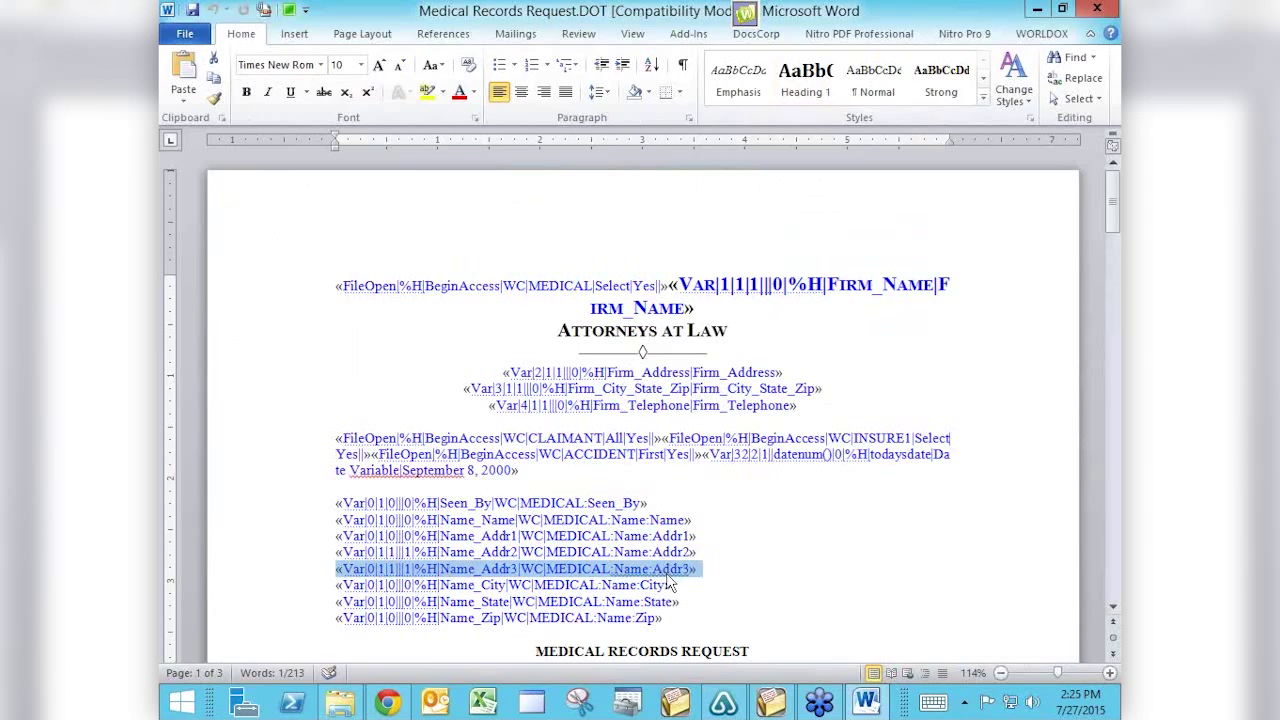
{"action": "left_click", "coordinate": [847, 530]}
{"action": "key", "text": "Down"}
{"action": "key", "text": "Down"}
{"action": "key", "text": "Down"}
{"action": "key", "text": "Down"}
{"action": "key", "text": "Down"}
{"action": "key", "text": "Down"}
{"action": "key", "text": "Down"}
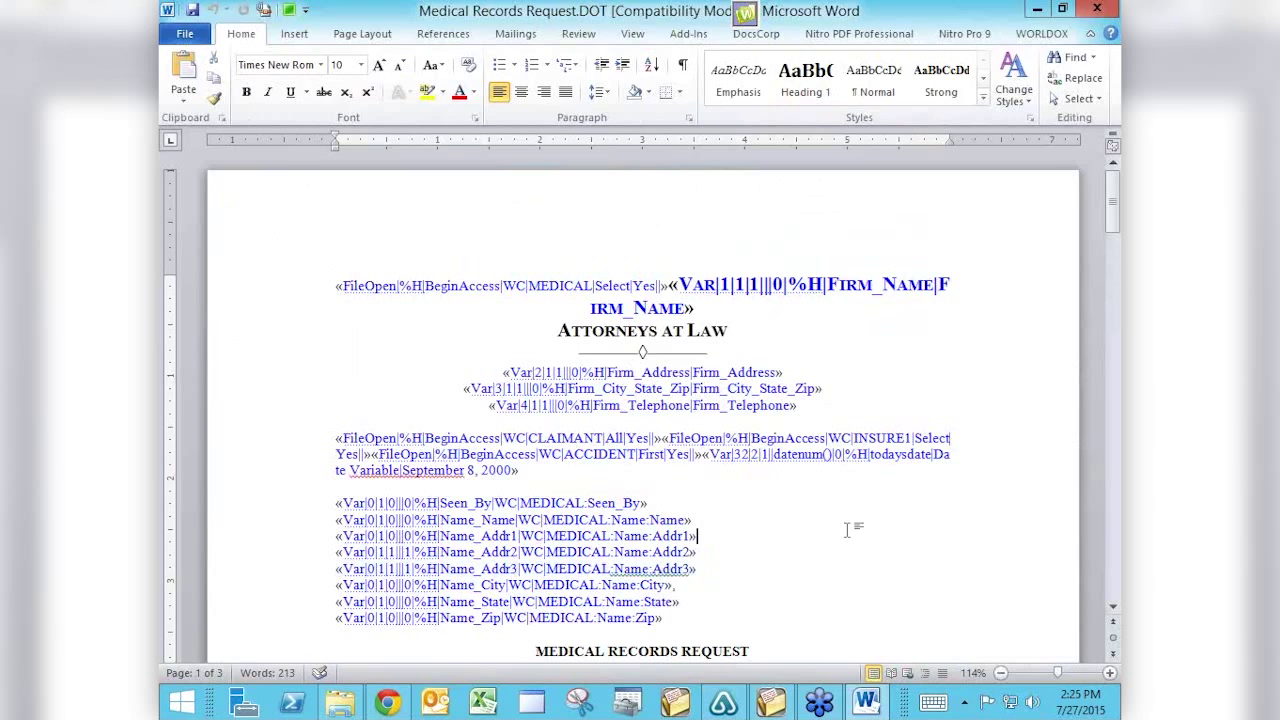
{"action": "key", "text": "Down"}
{"action": "key", "text": "Down"}
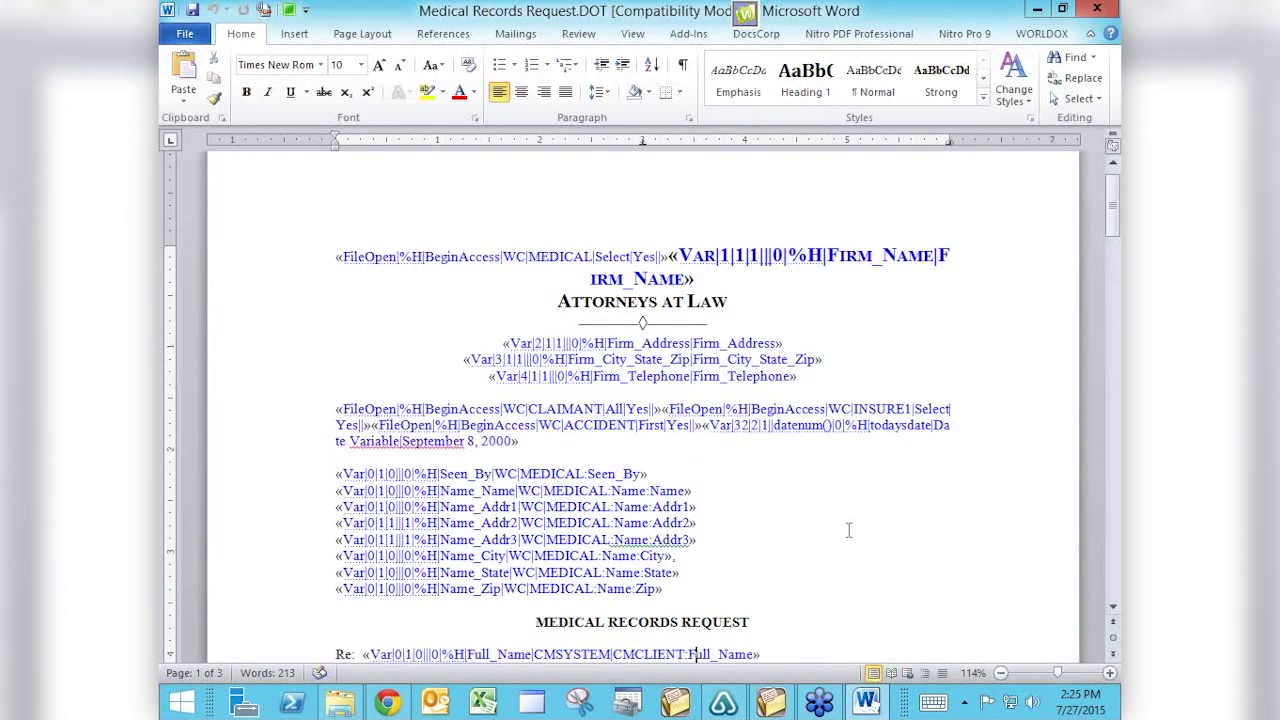
Return to the MEDICAL RECORDS REQUEST heading in the template, then switch to Chrome.
{"action": "key", "text": "Up"}
{"action": "key", "text": "Up"}
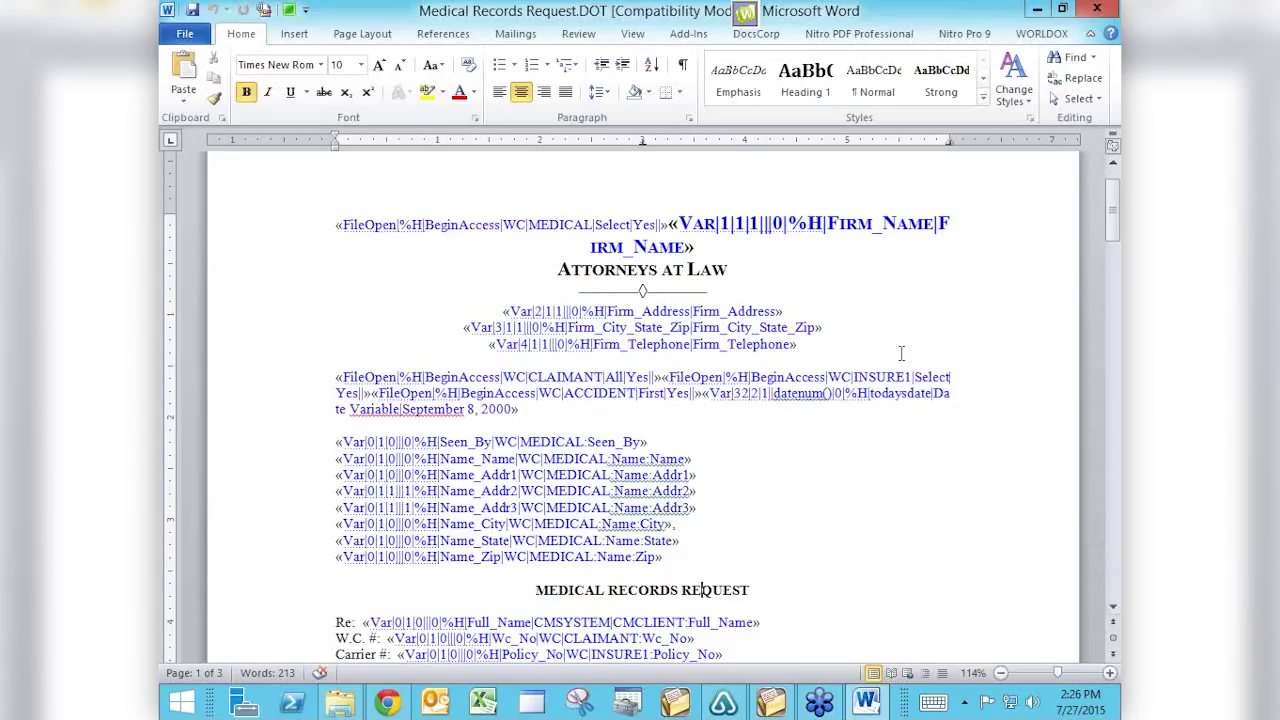
{"action": "key", "text": "alt+Tab"}
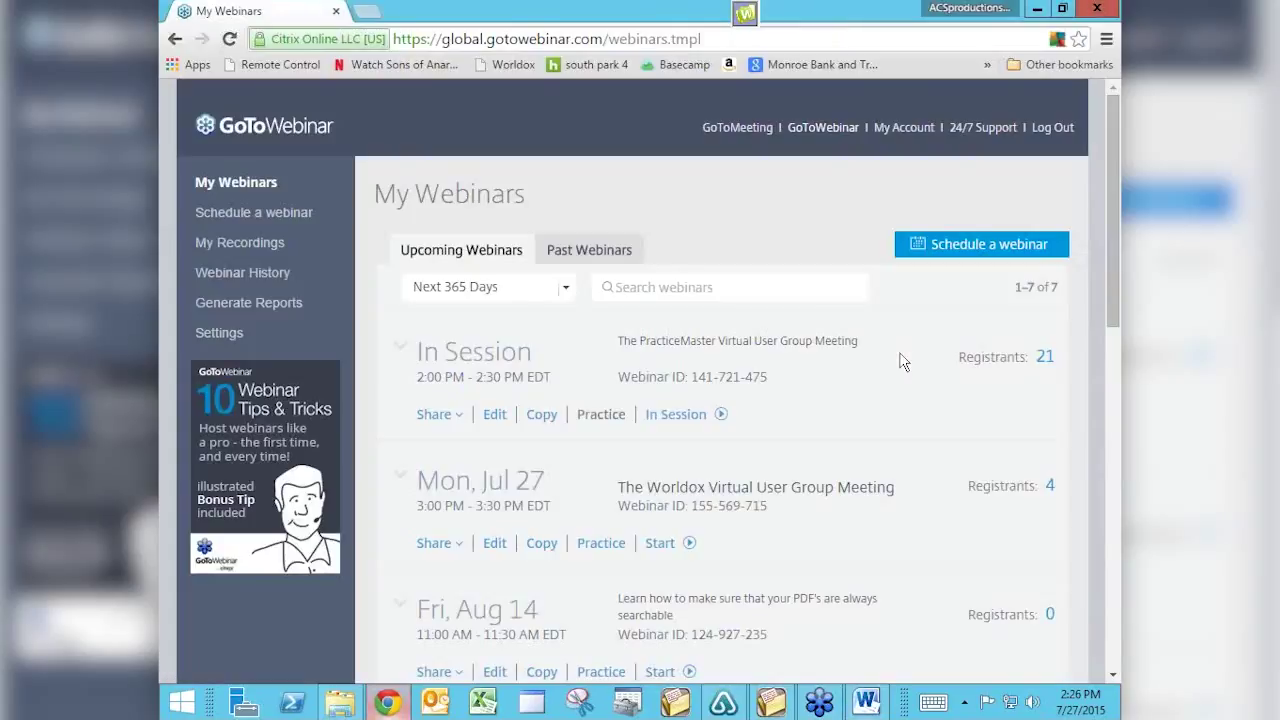
In a new tab, go to attorneycomputersystems.com and open the PracticeMaster Virtual User Group Meetings page.
{"action": "left_click", "coordinate": [367, 11]}
{"action": "type", "text": "at"}
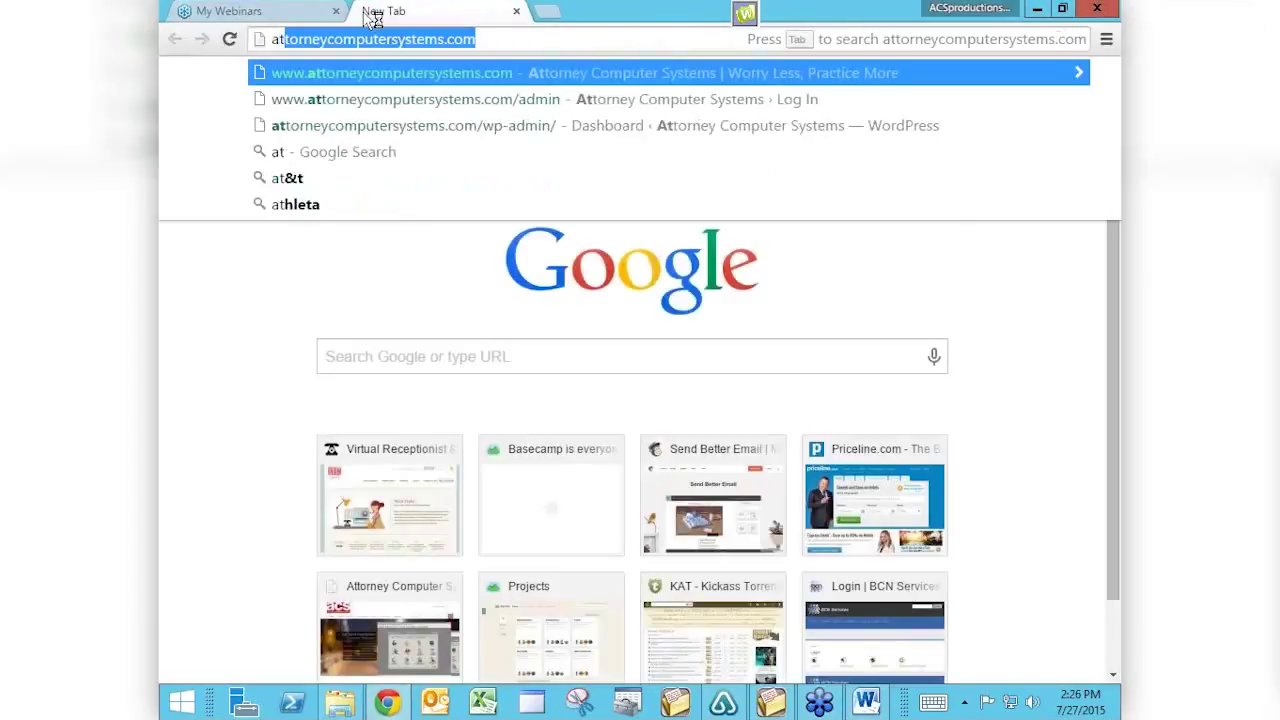
{"action": "type", "text": "t"}
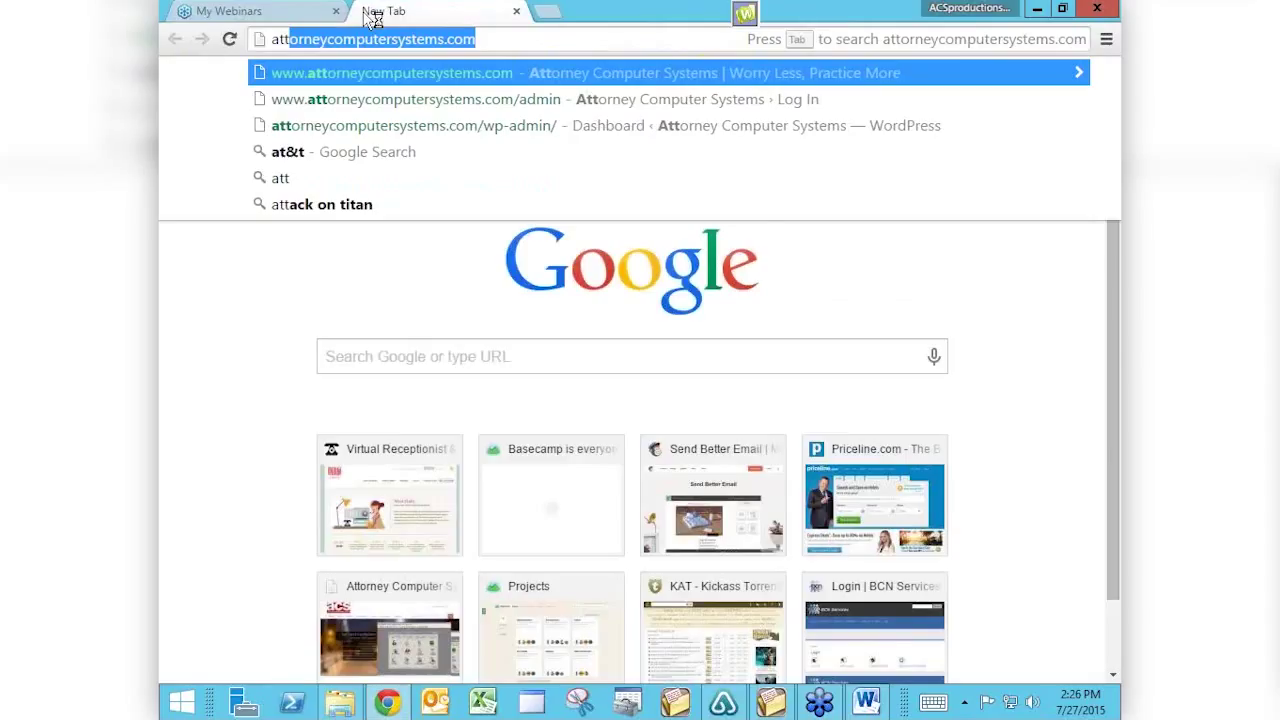
{"action": "key", "text": "Return"}
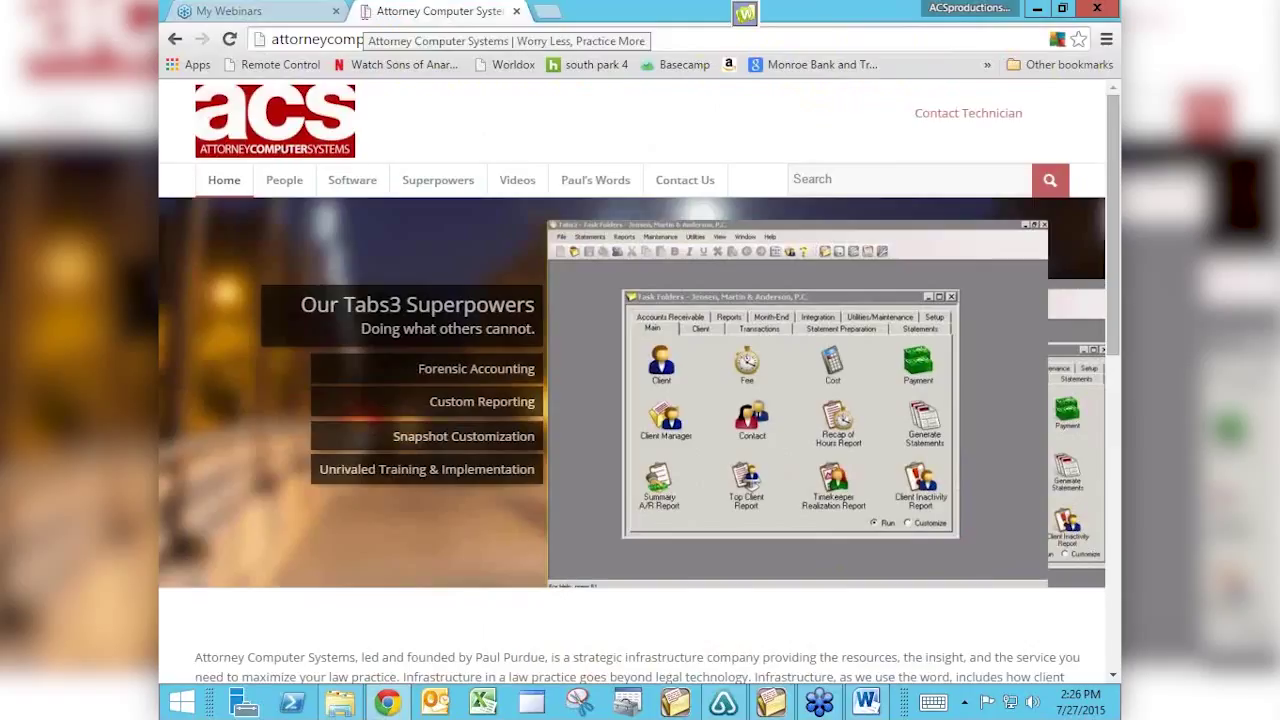
{"action": "mouse_move", "coordinate": [520, 182]}
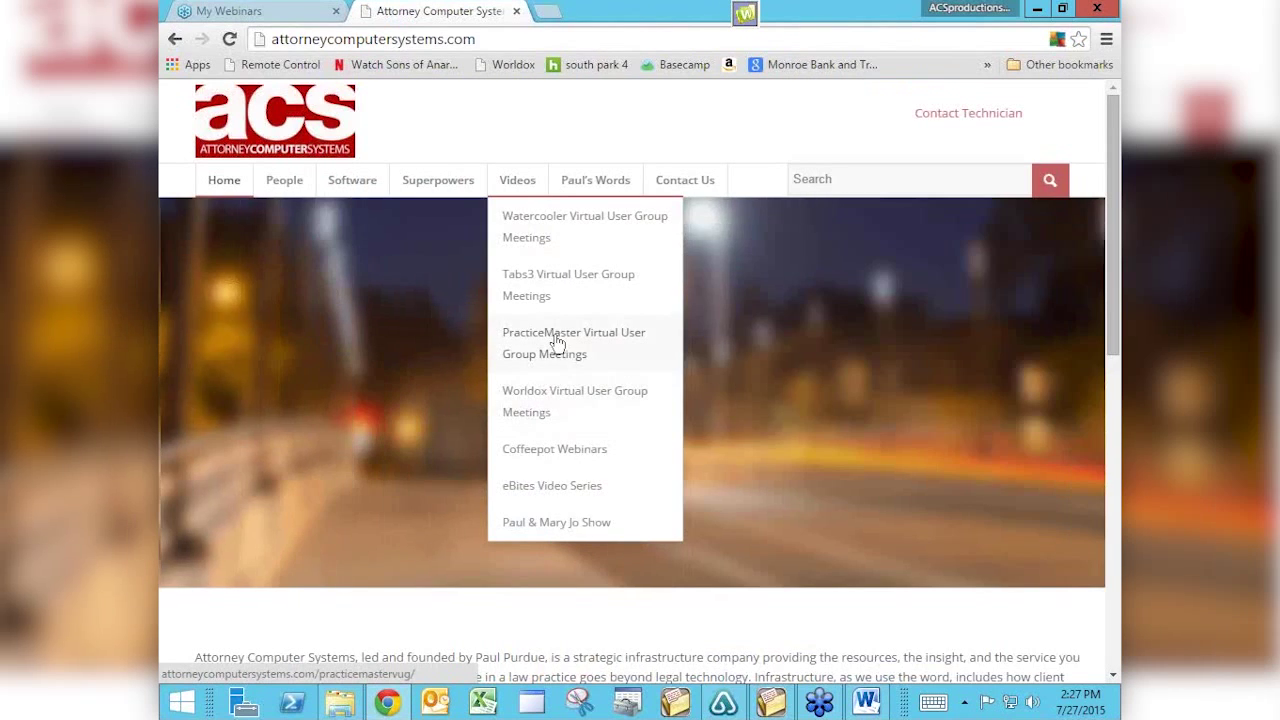
{"action": "left_click", "coordinate": [556, 343]}
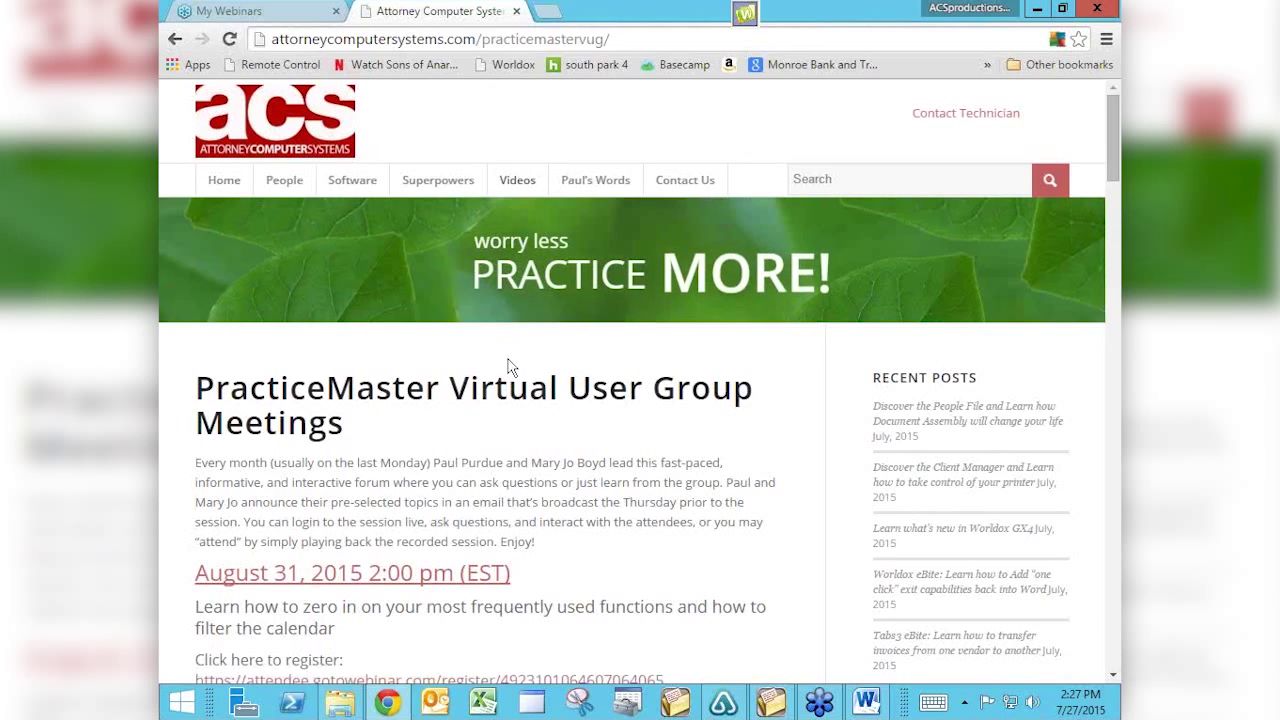
Scroll the VUG page down to the June 2015 Timer Records video and select the site Search box.
{"action": "scroll", "coordinate": [509, 358], "scroll_direction": "down", "scroll_amount": 2}
{"action": "scroll", "coordinate": [509, 358], "scroll_direction": "down", "scroll_amount": 2}
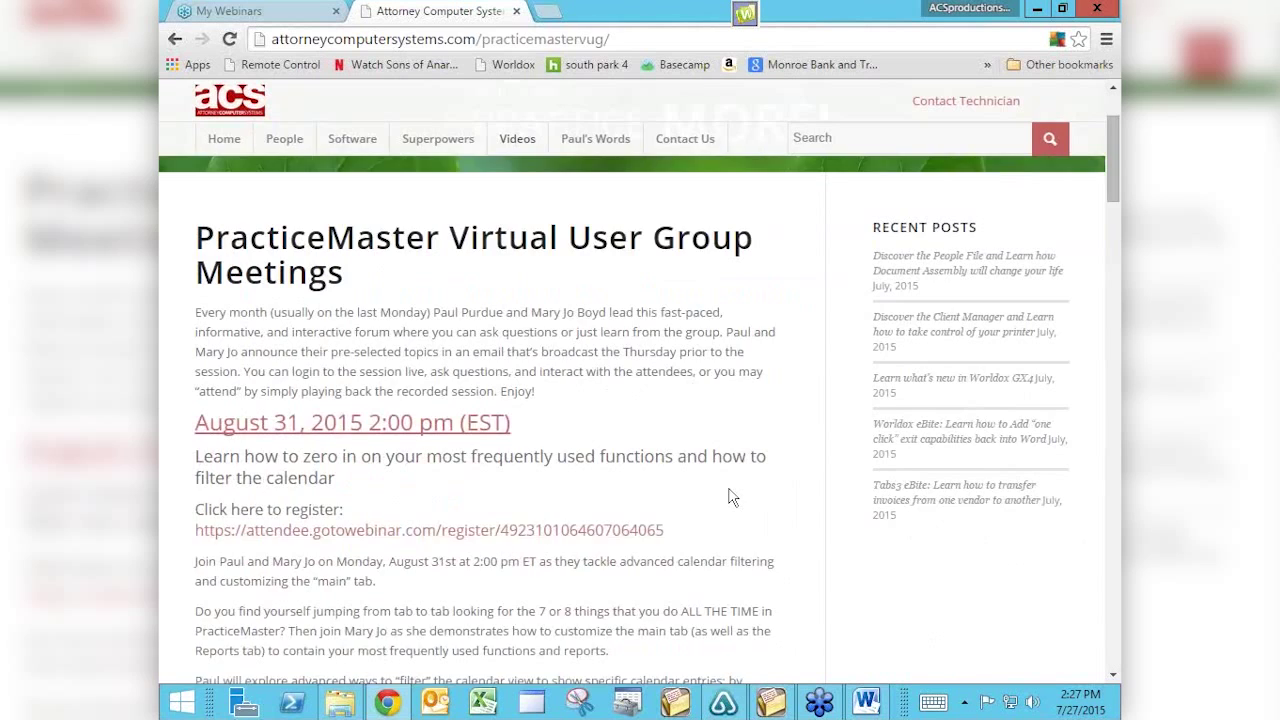
{"action": "scroll", "coordinate": [730, 497], "scroll_direction": "down", "scroll_amount": 4}
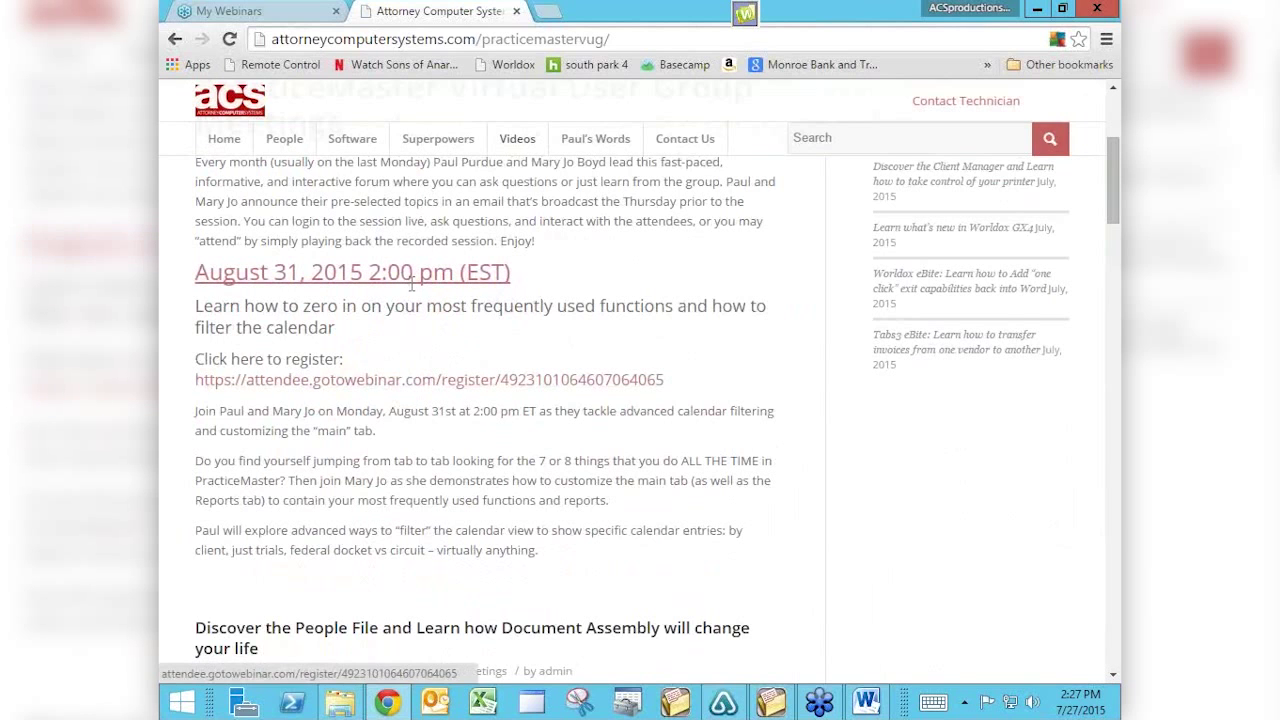
{"action": "scroll", "coordinate": [416, 465], "scroll_direction": "down", "scroll_amount": 4}
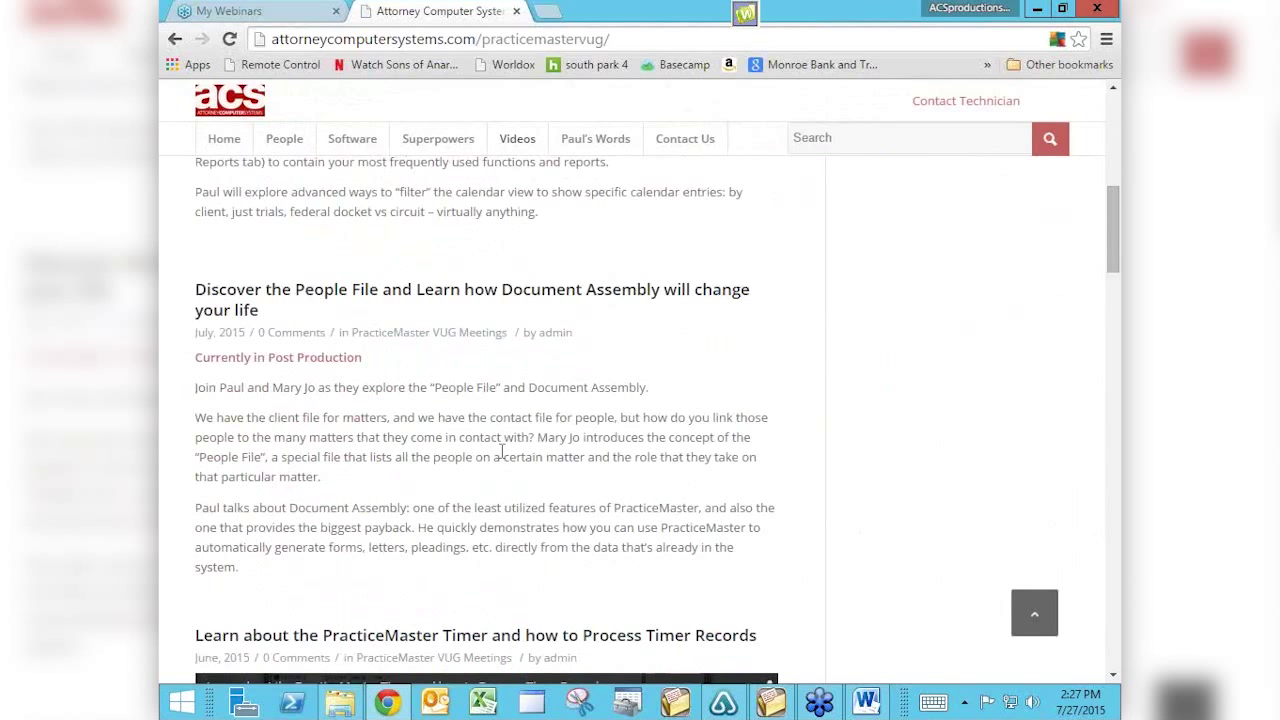
{"action": "scroll", "coordinate": [502, 452], "scroll_direction": "down", "scroll_amount": 3}
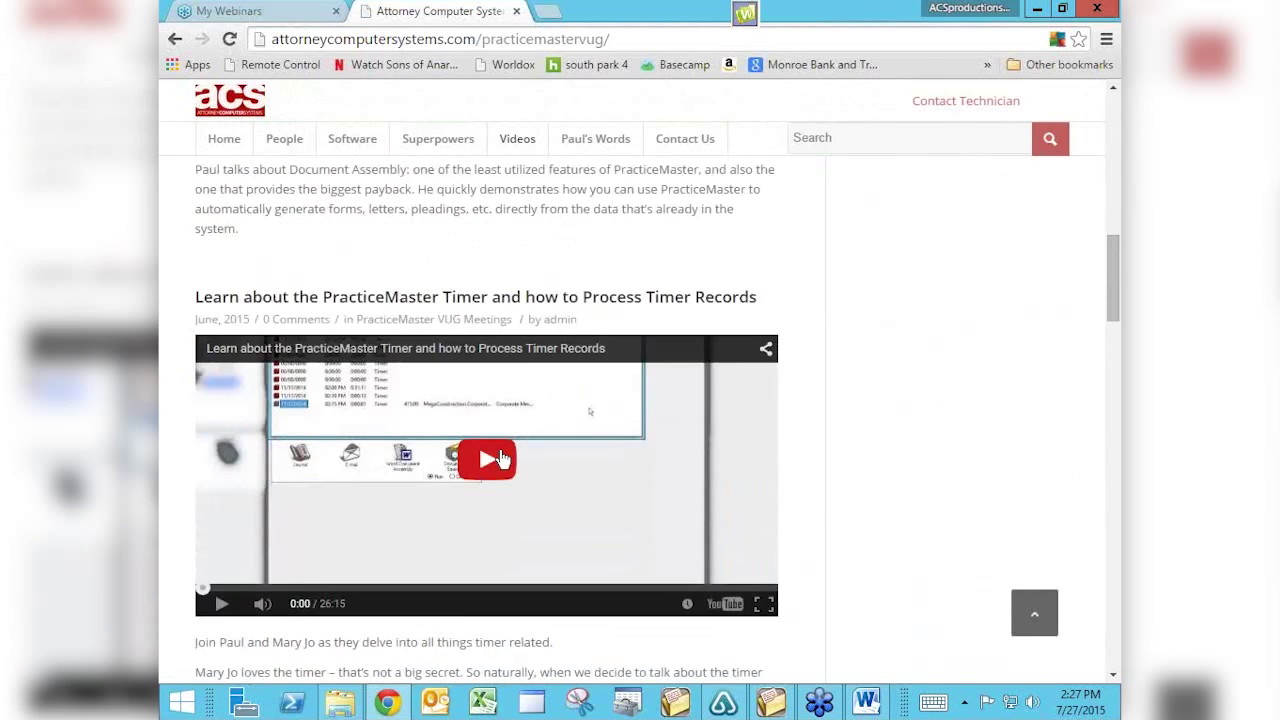
{"action": "scroll", "coordinate": [502, 458], "scroll_direction": "down", "scroll_amount": 1}
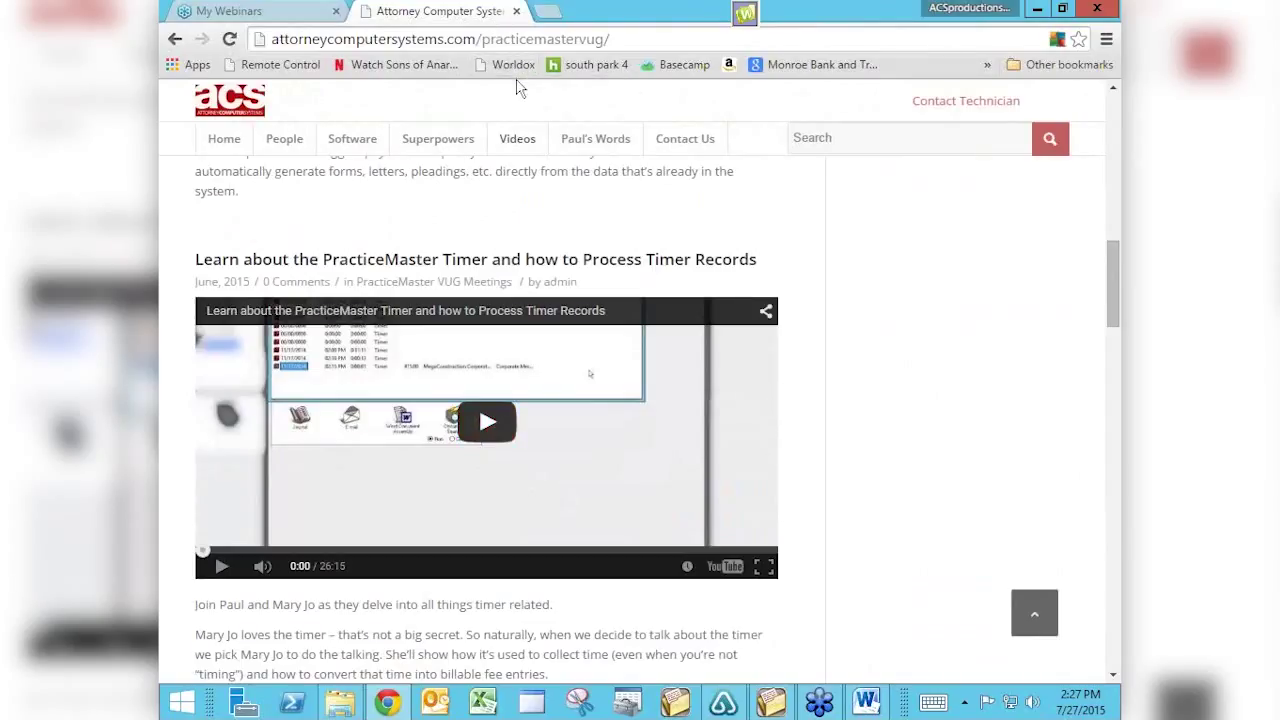
{"action": "mouse_move", "coordinate": [520, 138]}
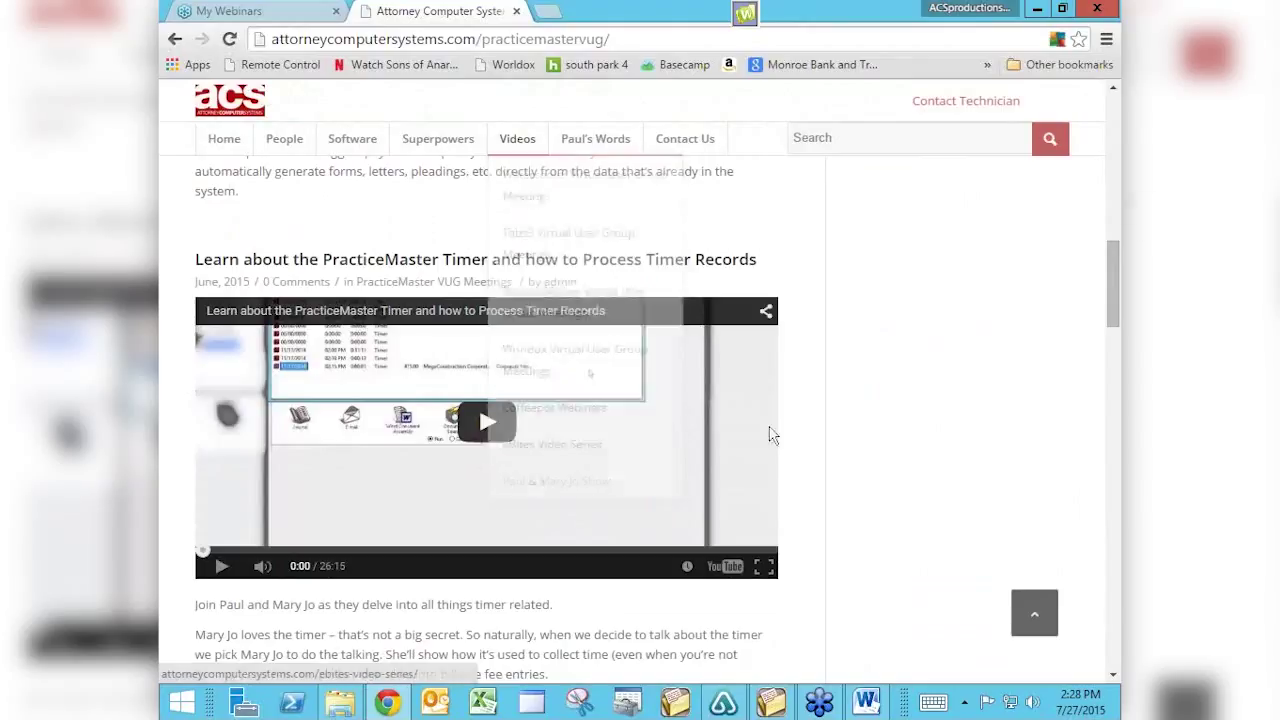
{"action": "left_click", "coordinate": [839, 139]}
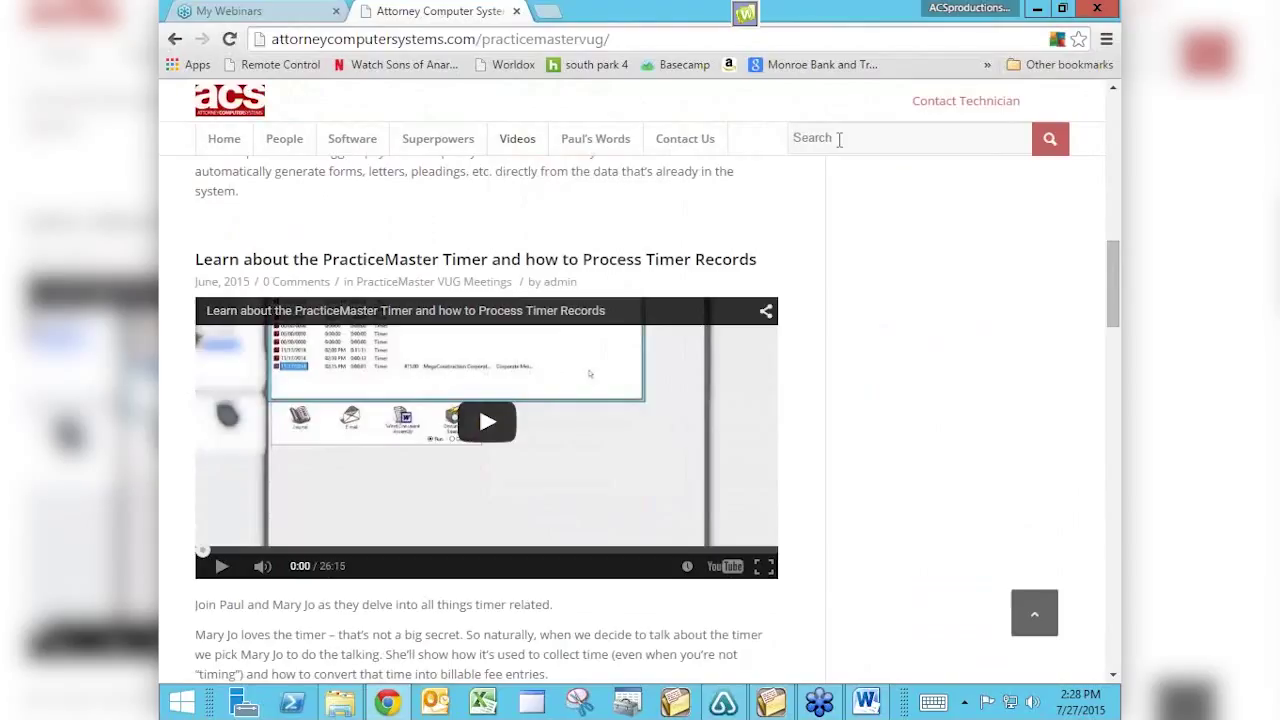
Search the ACS site for 'email' and scroll through the 50 results.
{"action": "type", "text": "email"}
{"action": "key", "text": "Return"}
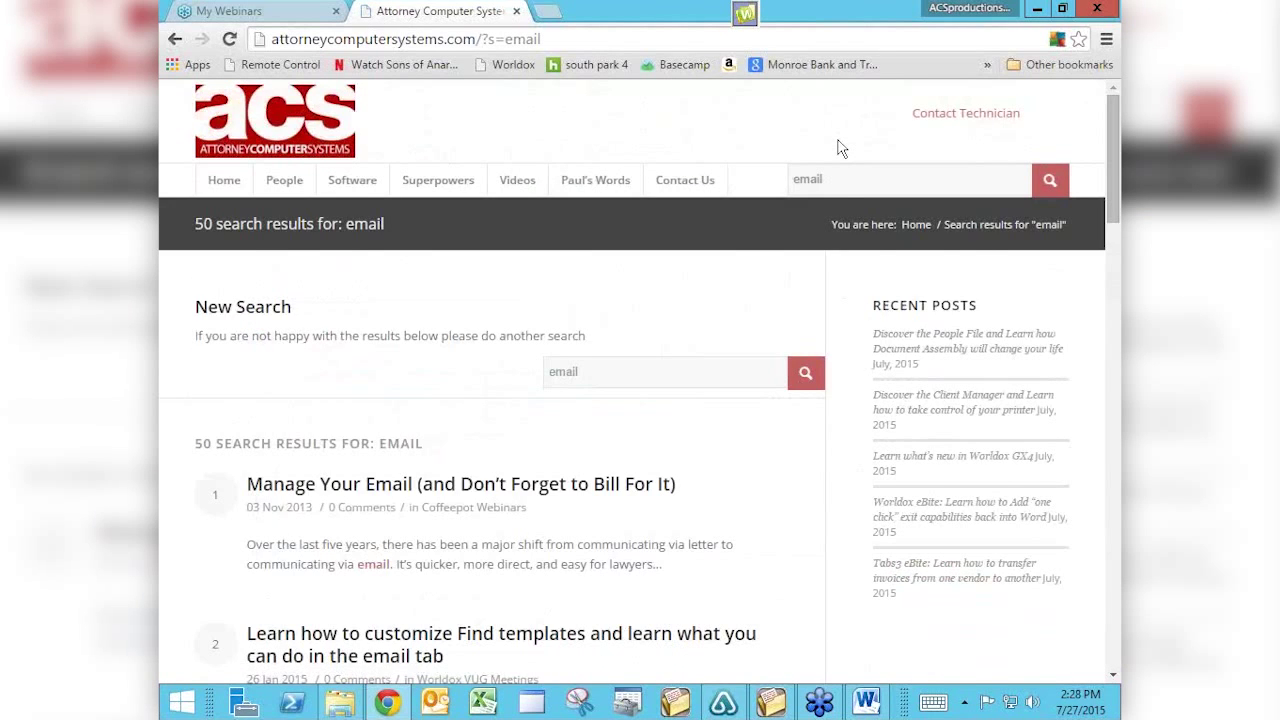
{"action": "scroll", "coordinate": [840, 148], "scroll_direction": "down", "scroll_amount": 2}
{"action": "scroll", "coordinate": [840, 139], "scroll_direction": "up", "scroll_amount": 1}
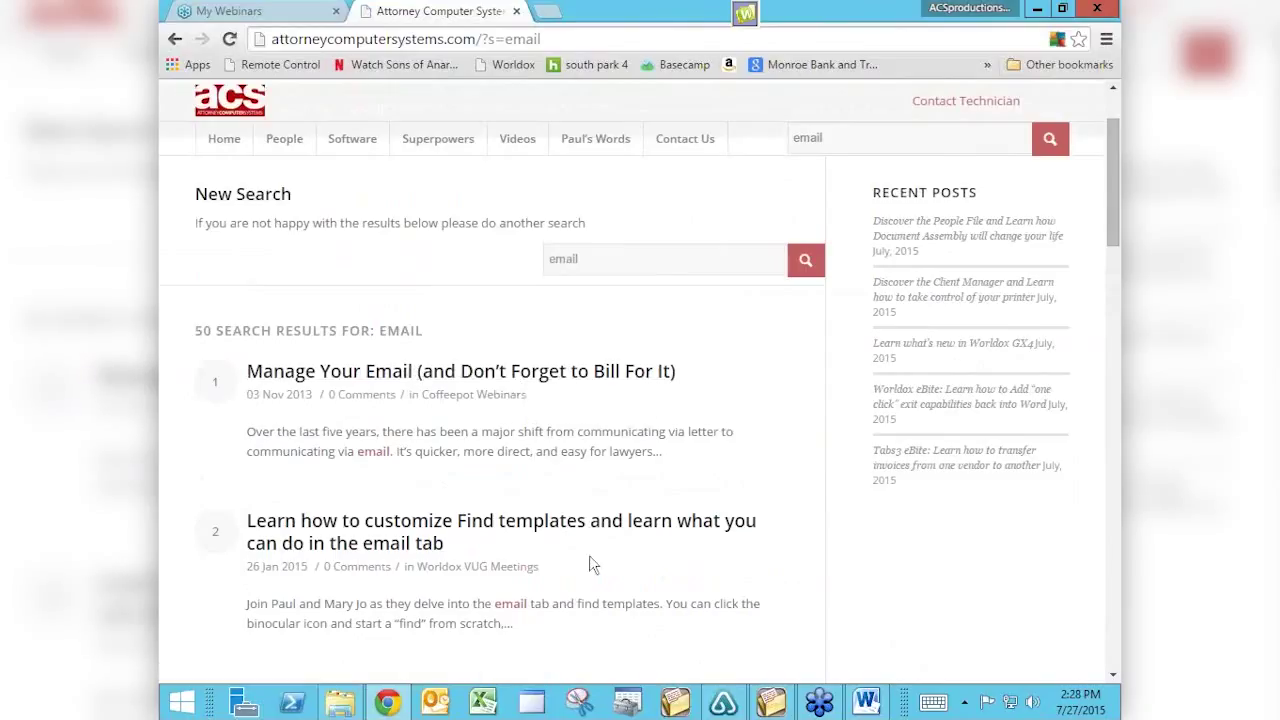
{"action": "scroll", "coordinate": [726, 566], "scroll_direction": "down", "scroll_amount": 2}
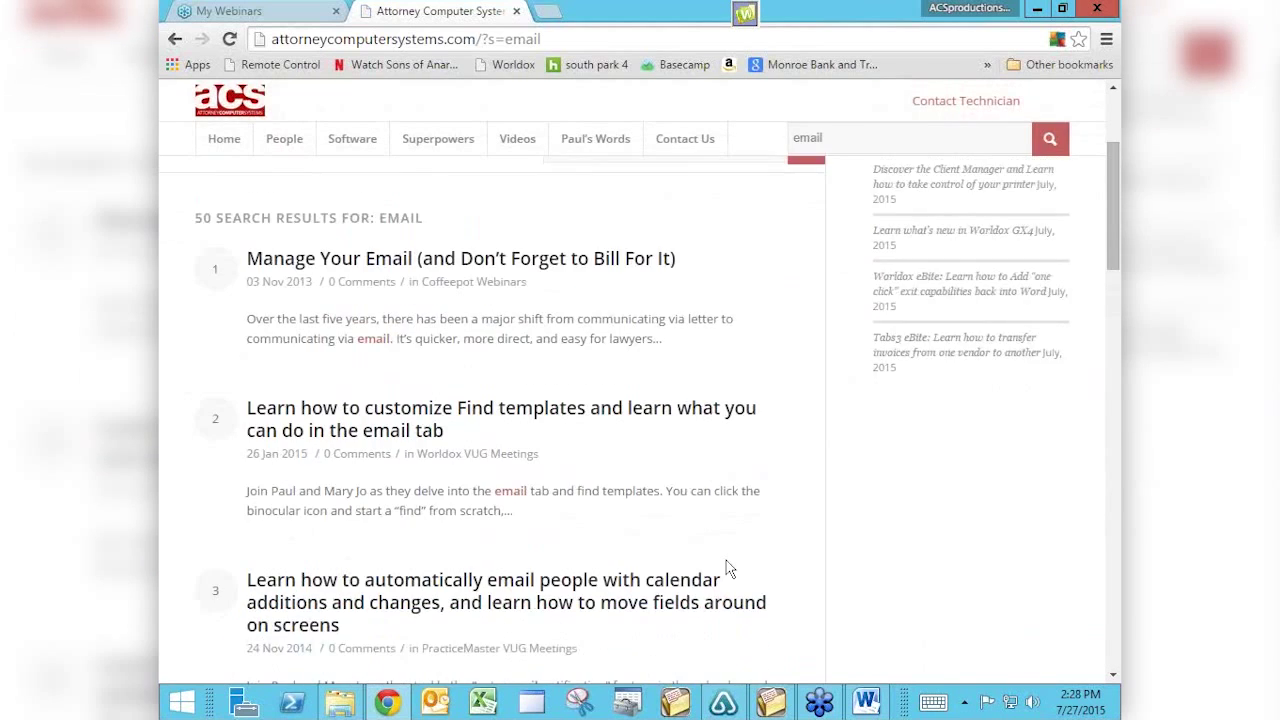